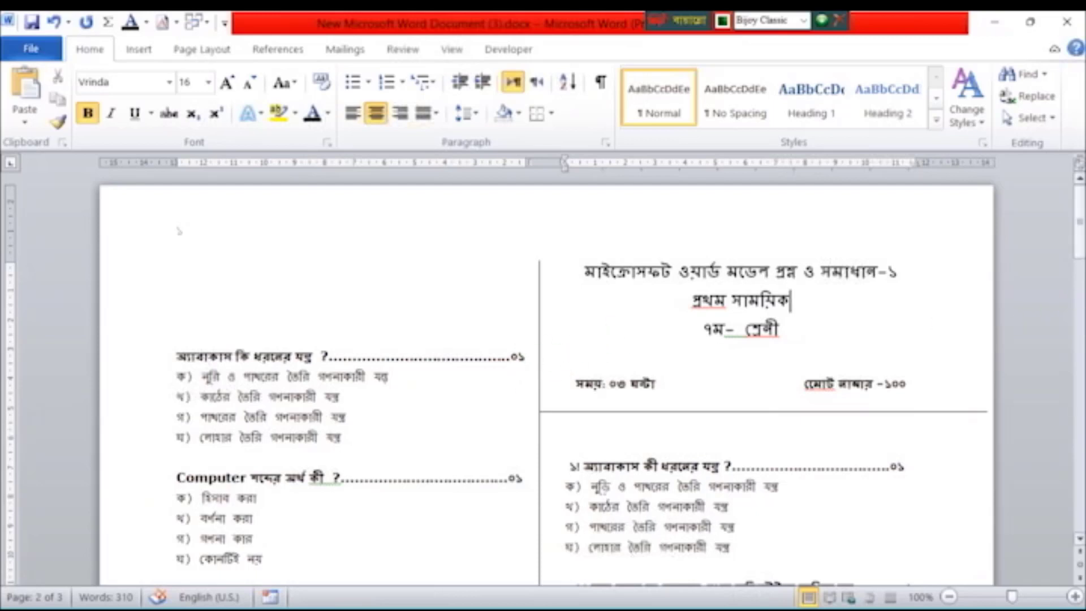
# Step: Look through the finished two-column question paper, including its heading block, column divider and multiple-choice questions
pyautogui.moveTo(1083, 252); pyautogui.dragTo(1082, 273)
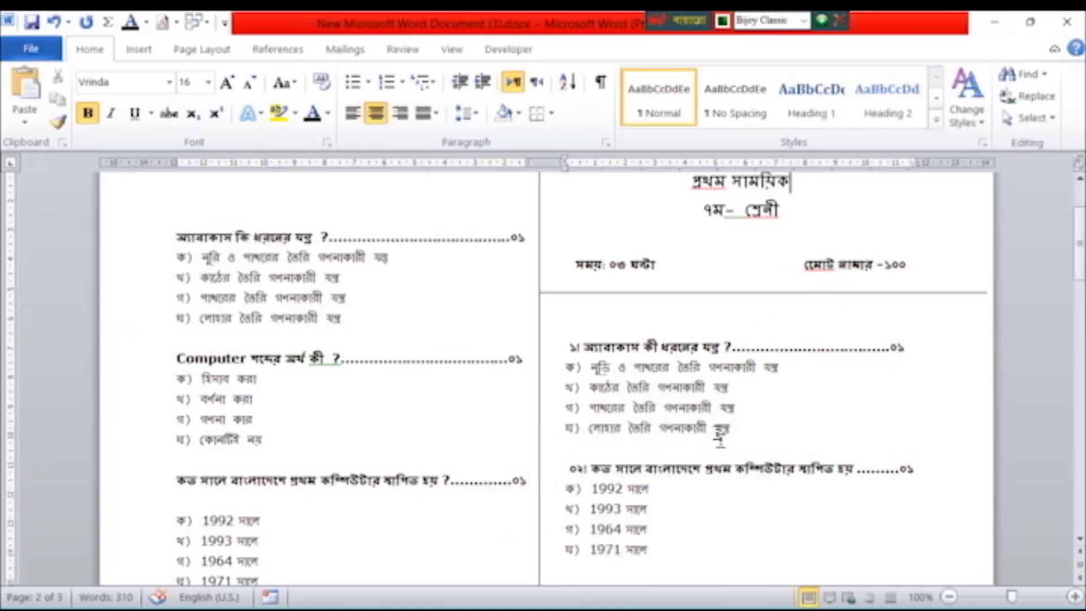
pyautogui.scroll(-15, 719, 438)
pyautogui.scroll(6, 716, 434)
pyautogui.scroll(6, 703, 362)
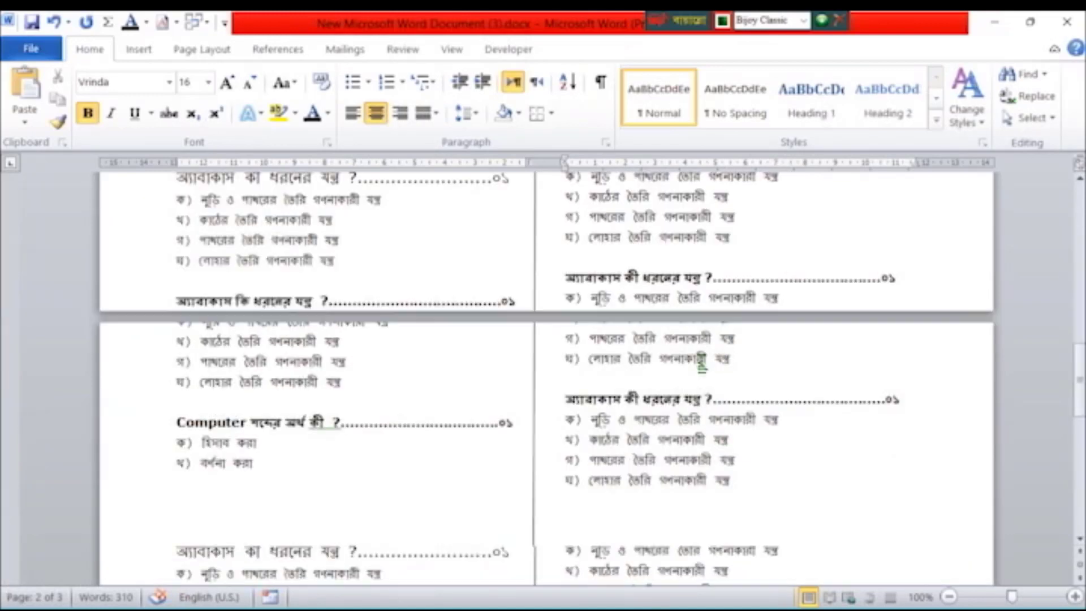
pyautogui.scroll(7, 443, 483)
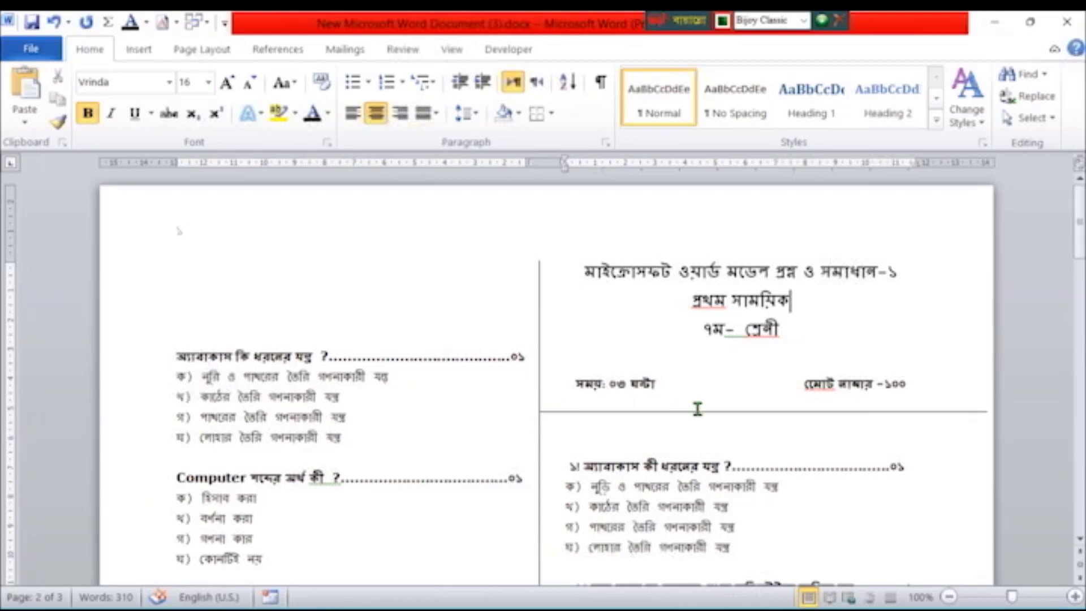
pyautogui.scroll(-6, 721, 406)
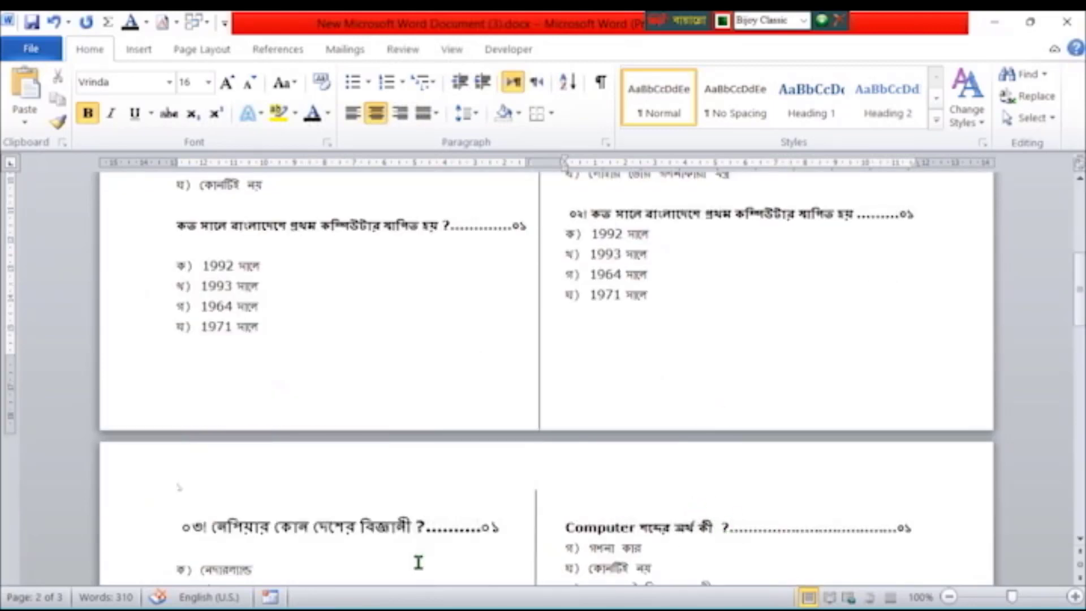
pyautogui.scroll(10, 373, 534)
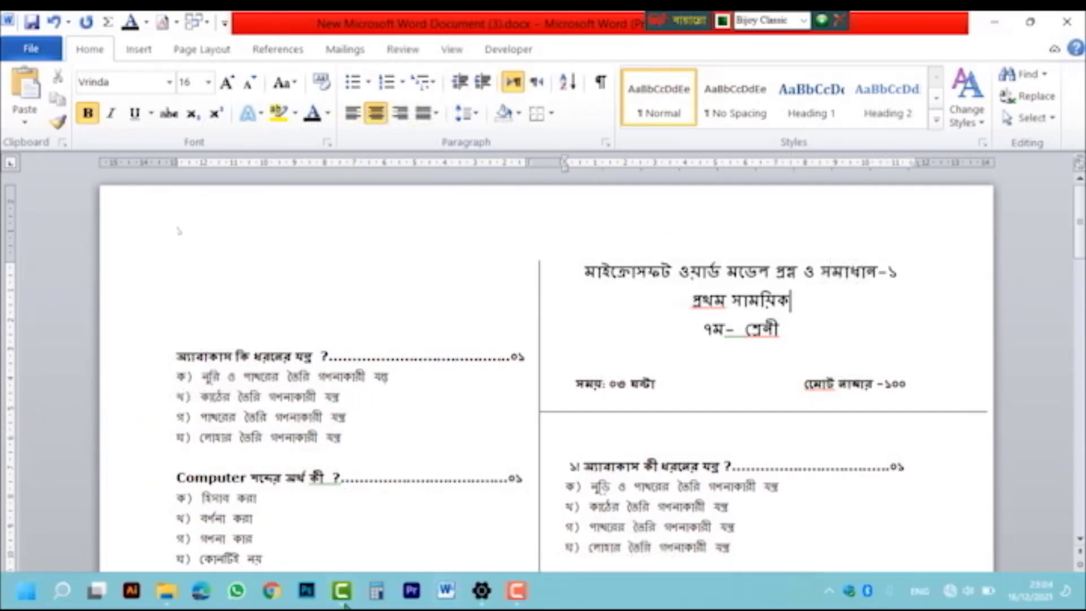
# Step: Switch to the blank document New Microsoft Word Document (4).docx and set its page margins to Narrow (1.27 cm)
pyautogui.moveTo(451, 596)
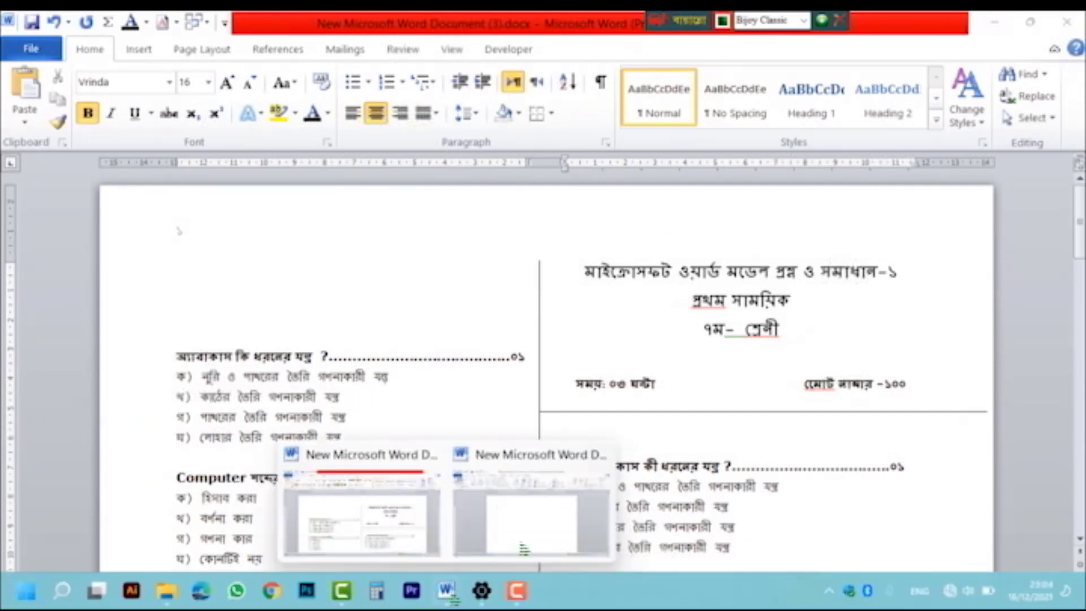
pyautogui.click(535, 505)
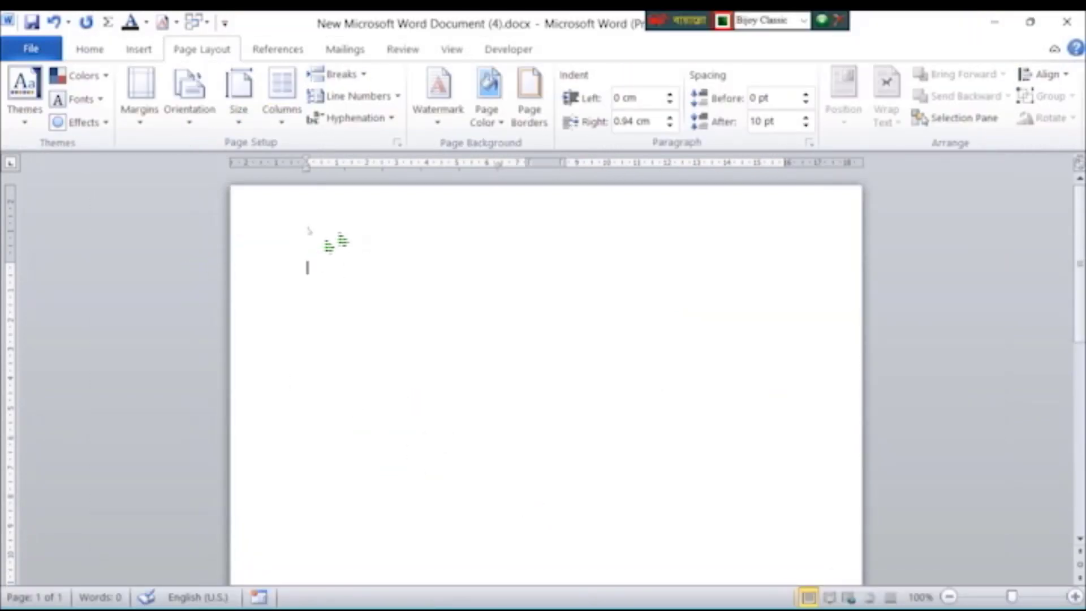
pyautogui.click(89, 49)
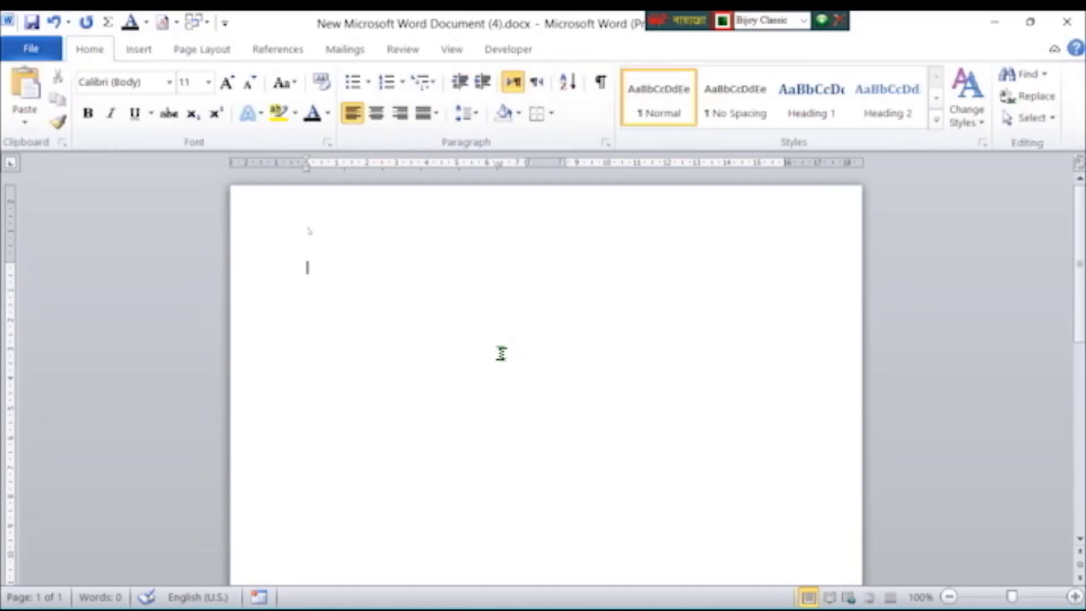
pyautogui.click(207, 50)
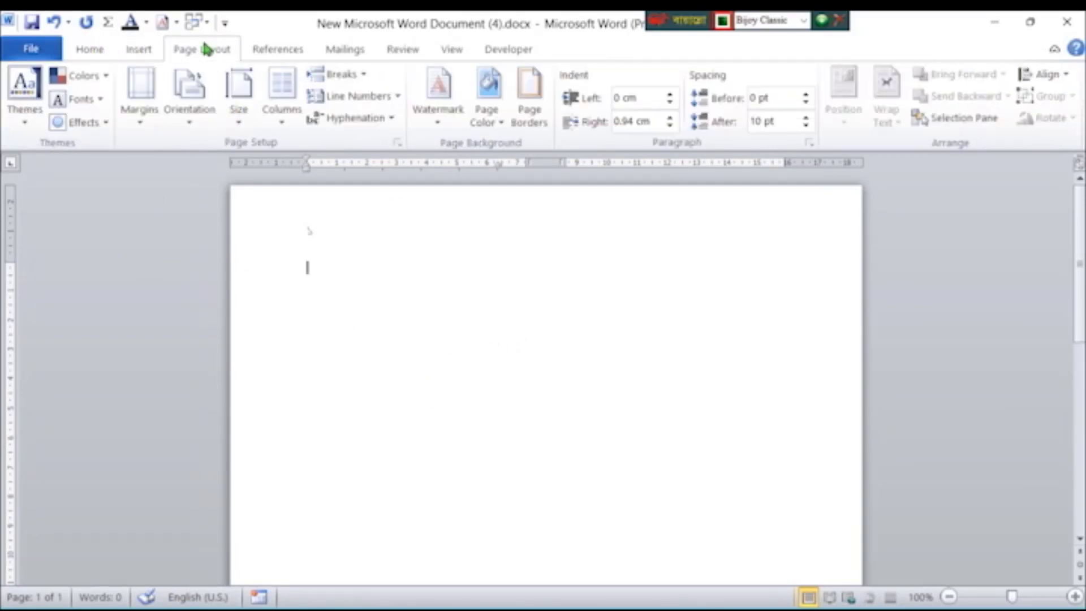
pyautogui.click(140, 119)
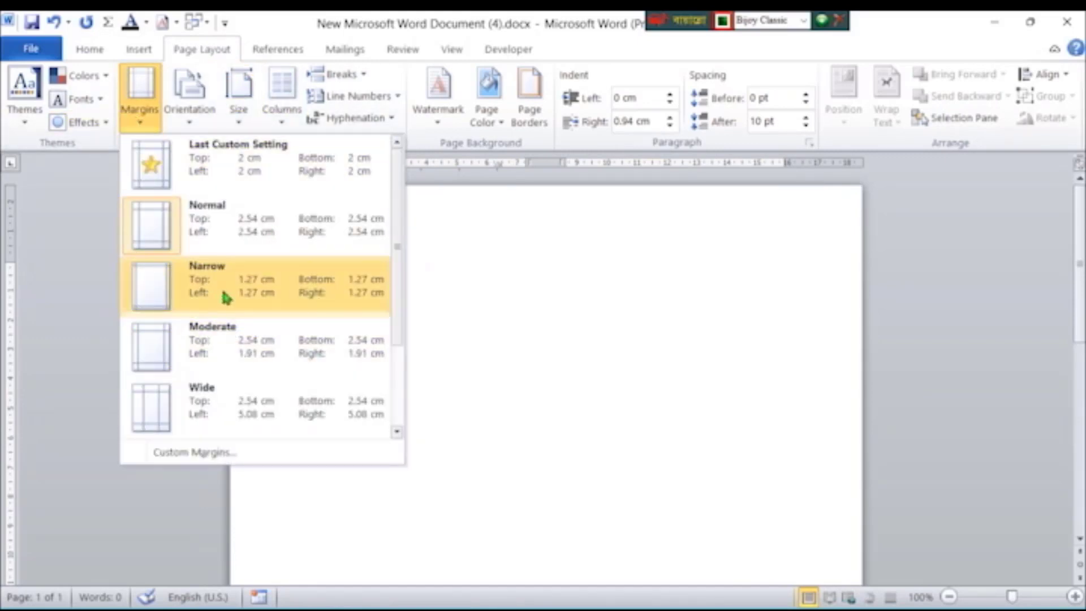
pyautogui.click(225, 297)
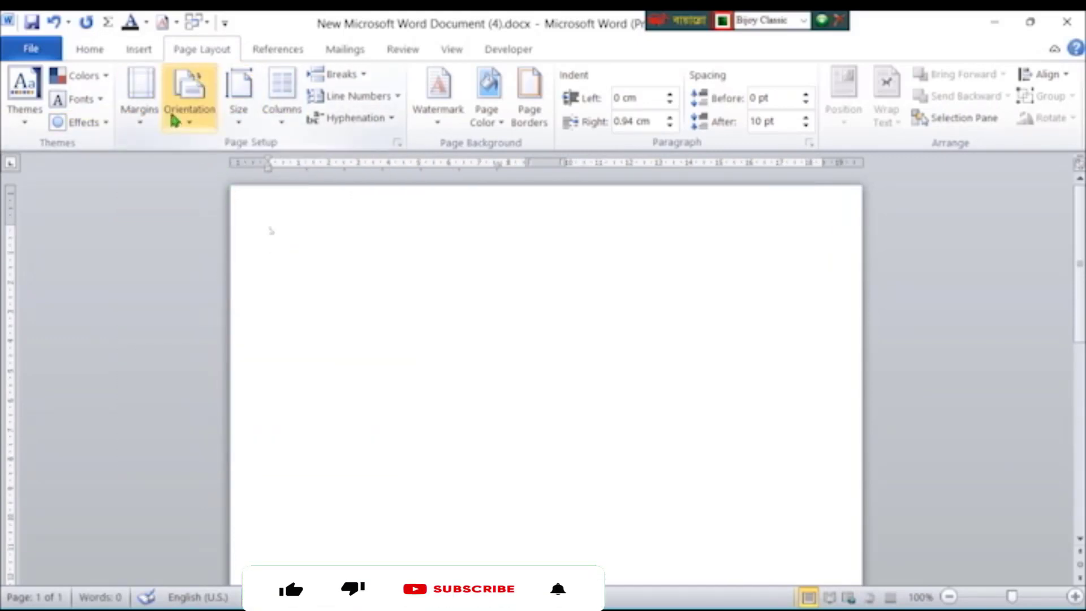
# Step: Change the blank document's page orientation to Landscape
pyautogui.click(199, 124)
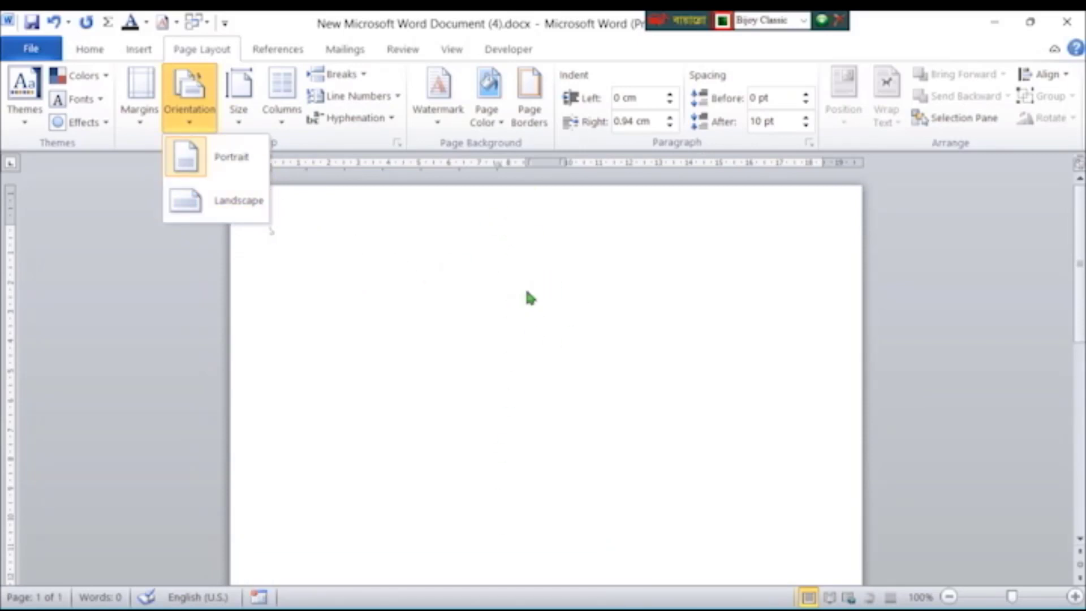
pyautogui.click(492, 328)
pyautogui.moveTo(351, 602)
pyautogui.moveTo(450, 588)
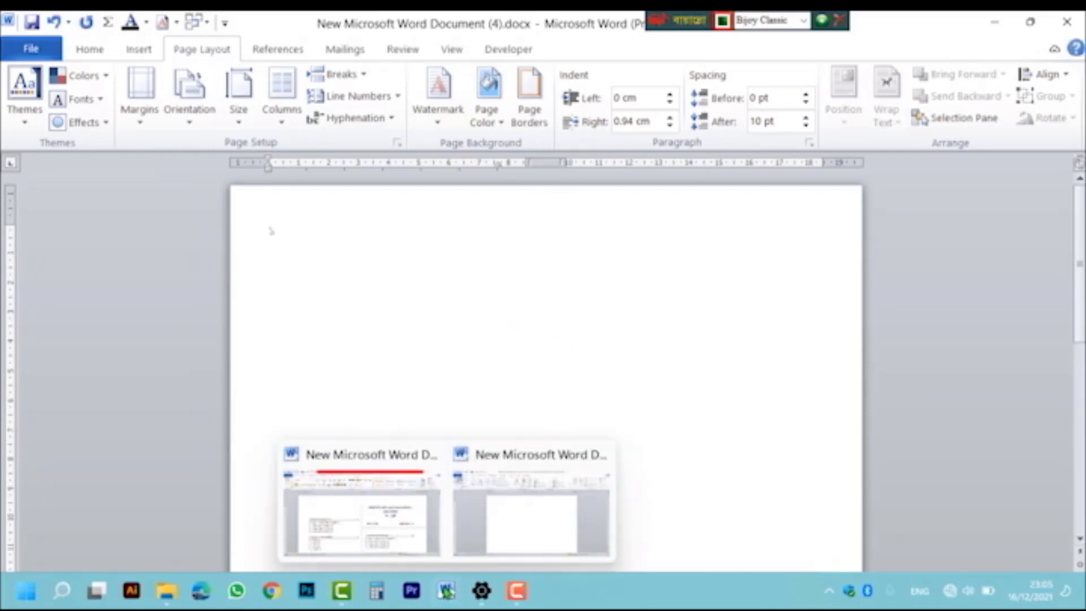
pyautogui.click(389, 532)
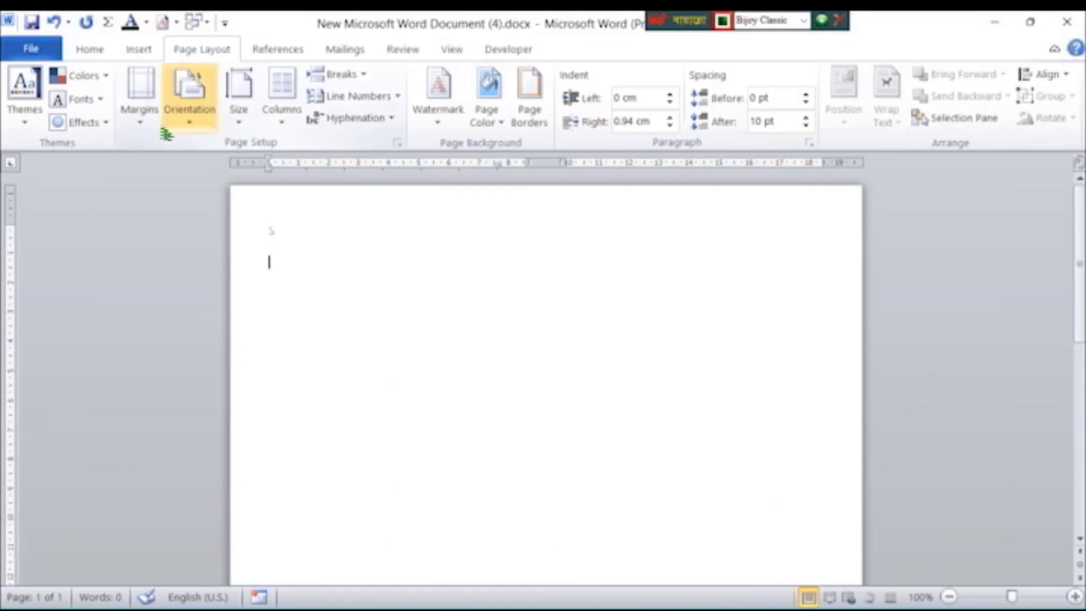
pyautogui.click(187, 113)
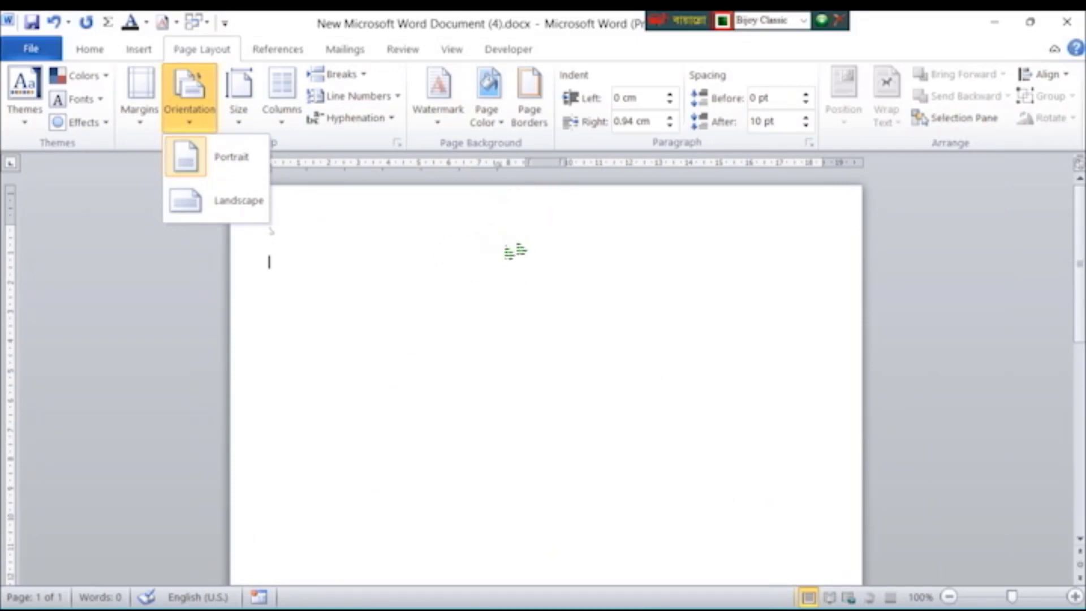
pyautogui.click(233, 204)
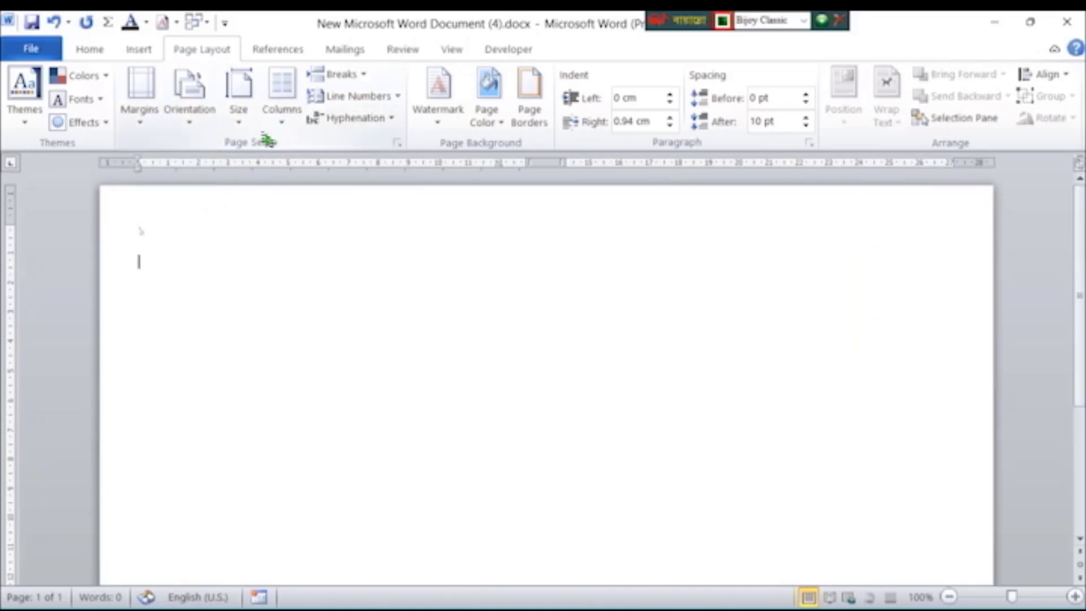
# Step: Set the paper size to A4 (21 cm x 29.7 cm) and lay the page out in two columns
pyautogui.click(233, 120)
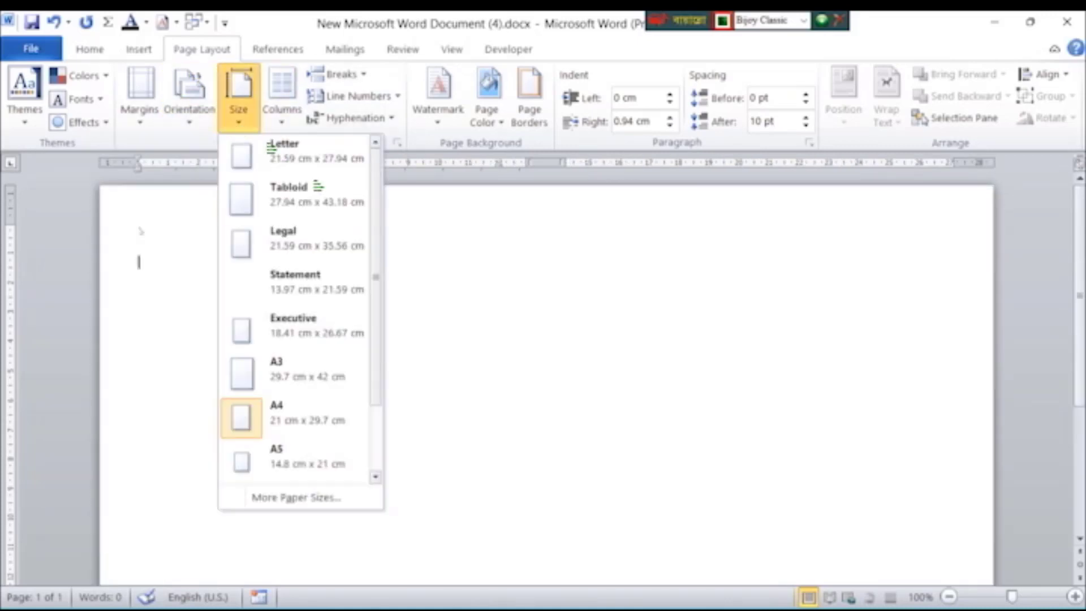
pyautogui.click(296, 411)
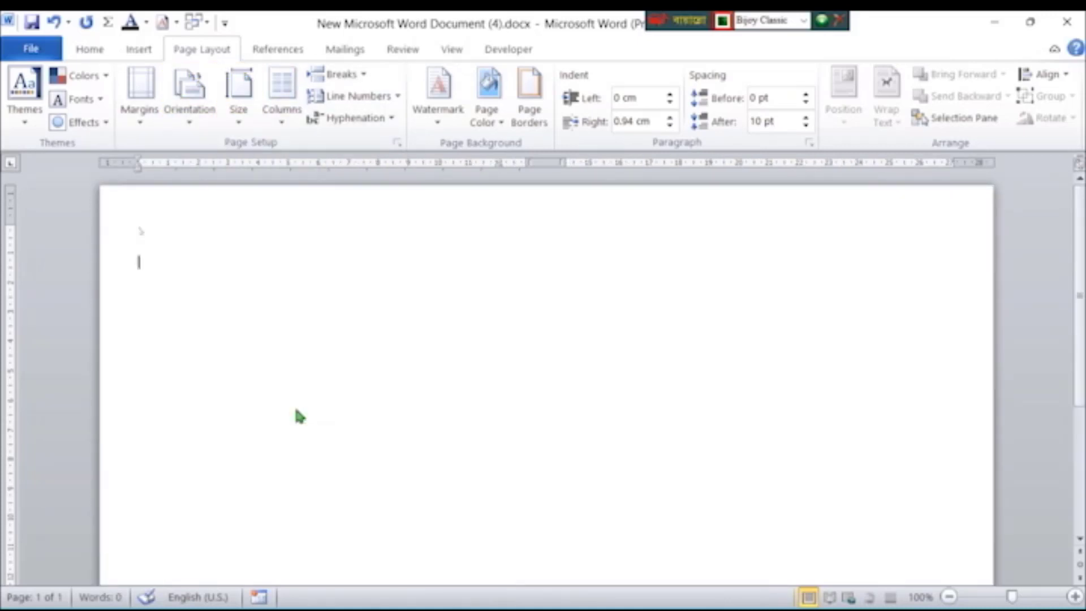
pyautogui.click(280, 130)
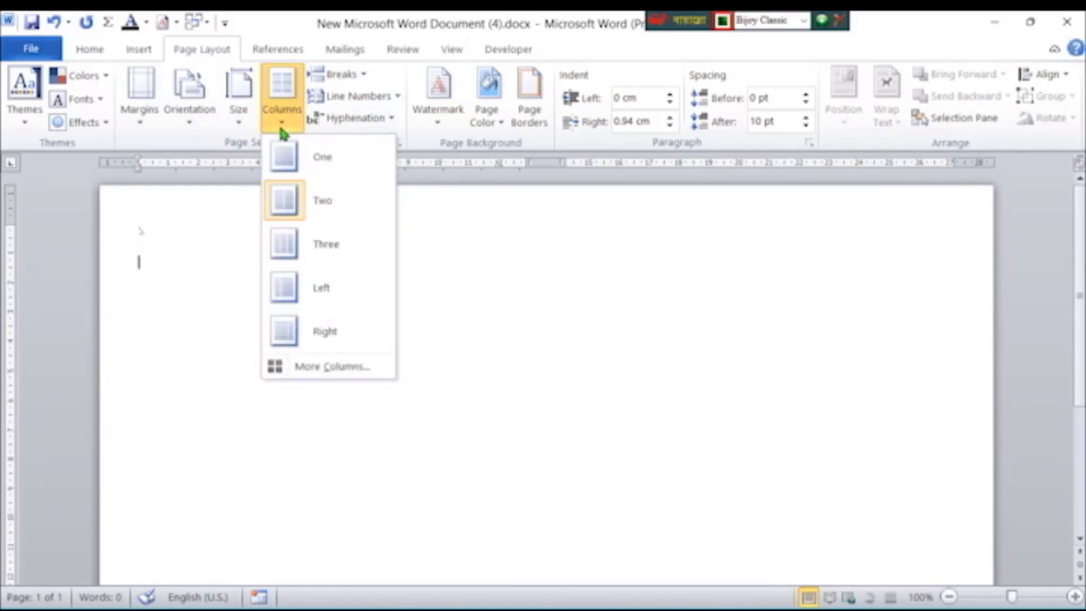
pyautogui.click(328, 215)
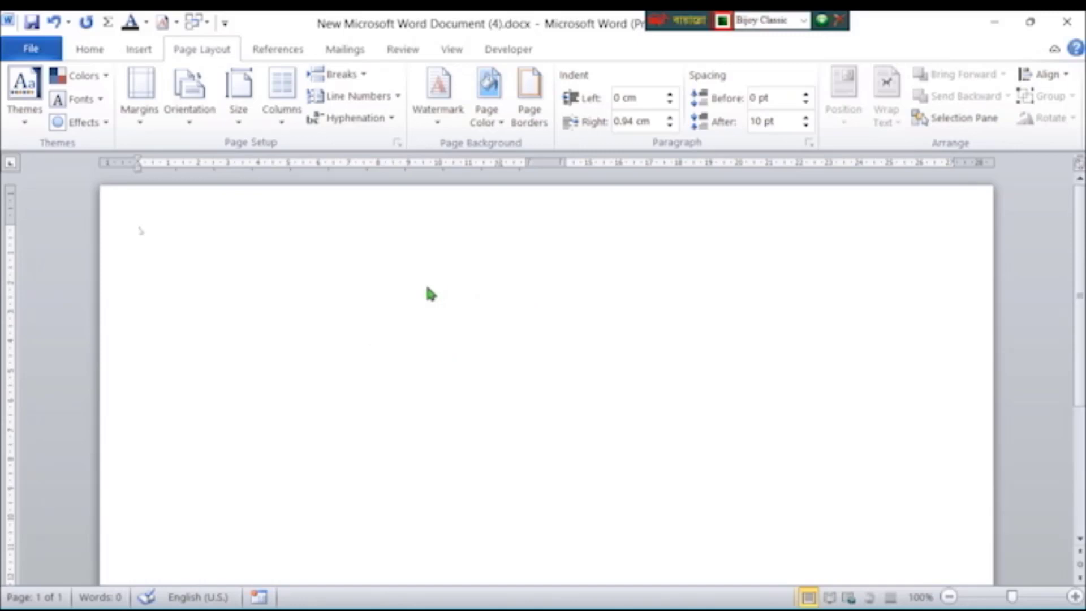
pyautogui.press('Return')
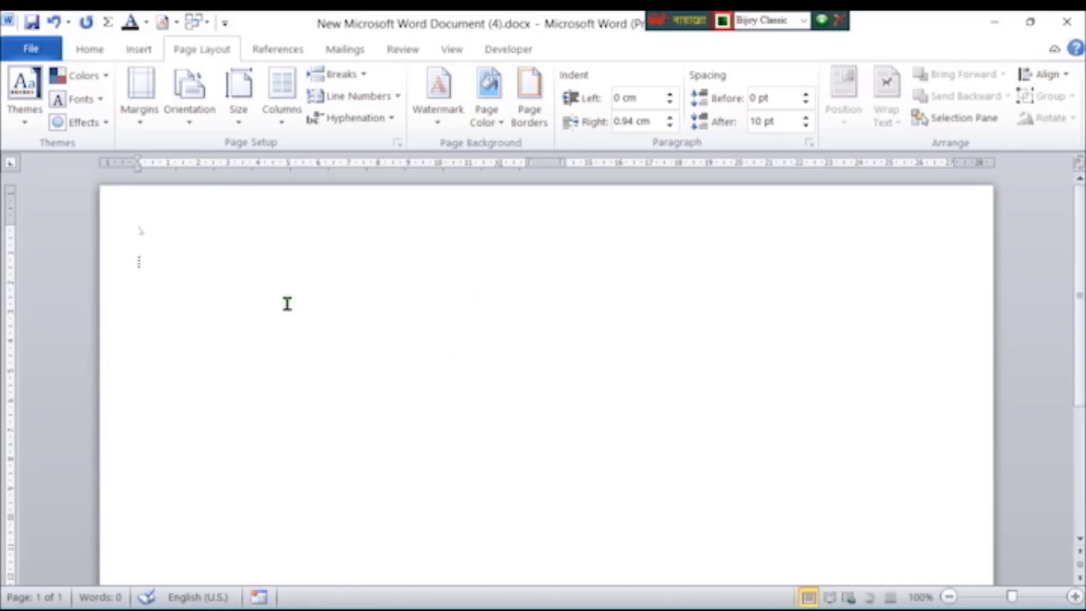
# Step: Enable Show text boundaries in the advanced Word options so the column outlines are displayed
pyautogui.click(68, 23)
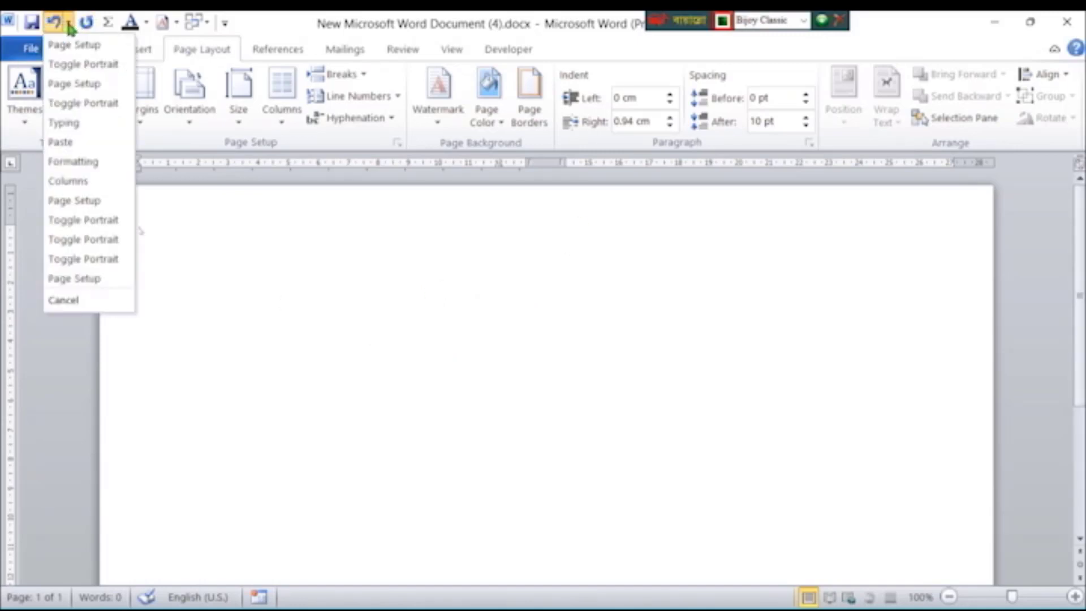
pyautogui.rightClick(68, 24)
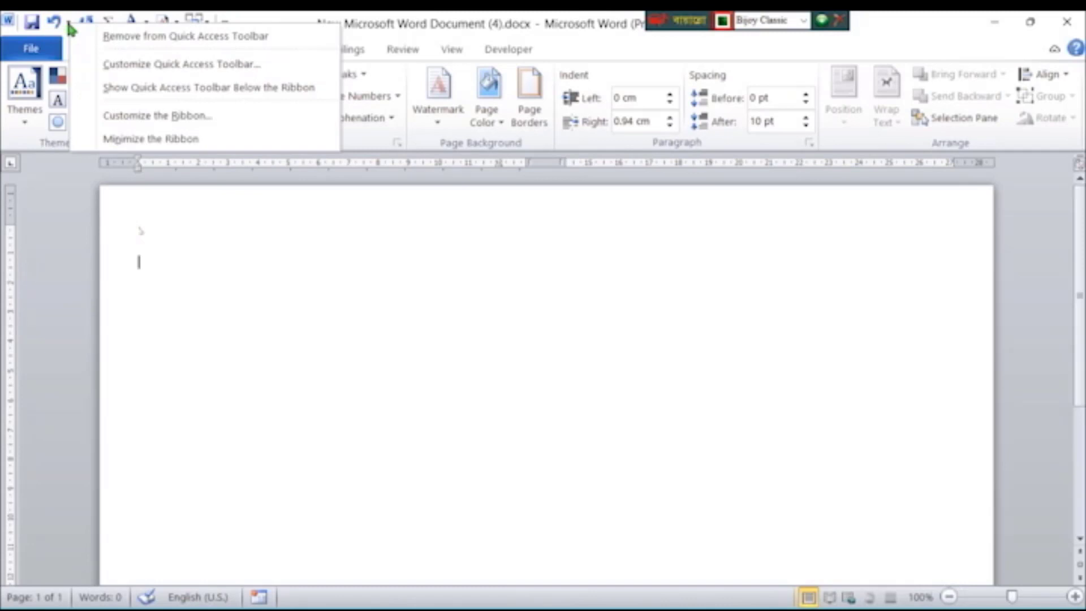
pyautogui.click(161, 117)
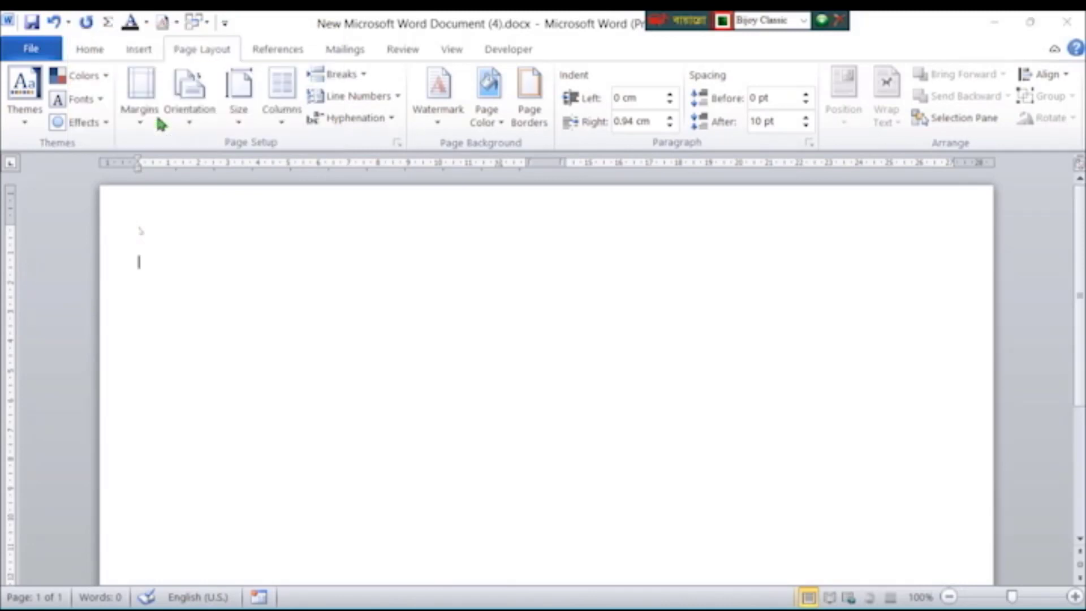
pyautogui.click(61, 202)
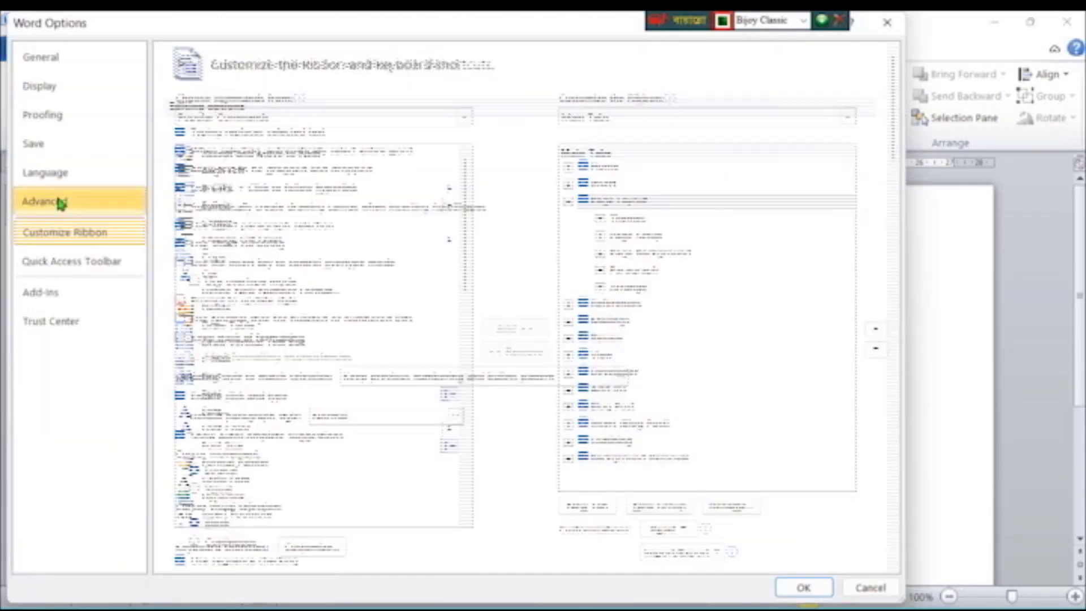
pyautogui.scroll(-10, 226, 441)
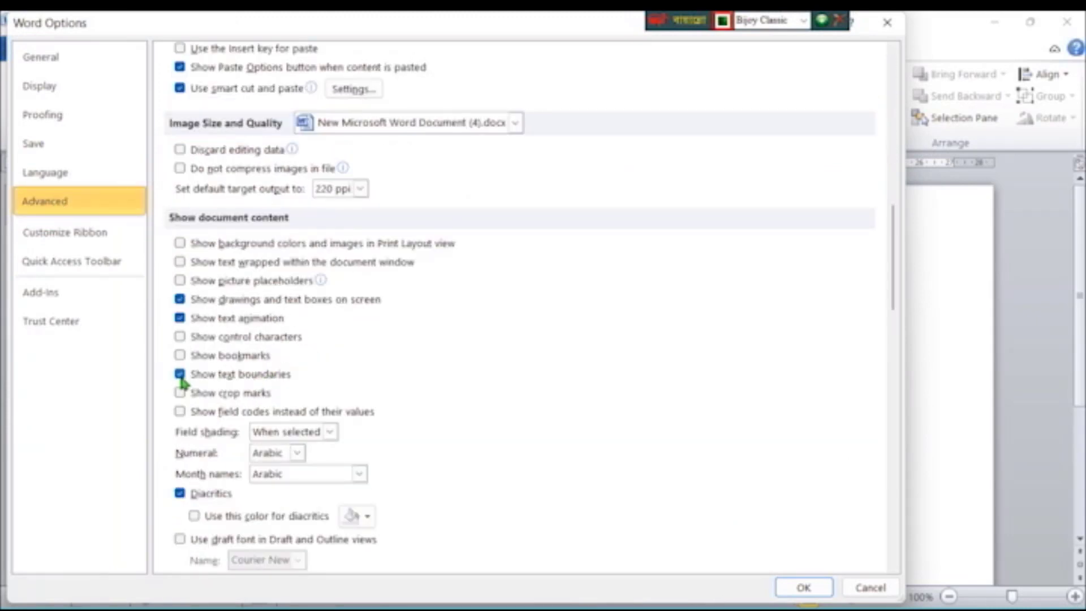
pyautogui.click(805, 588)
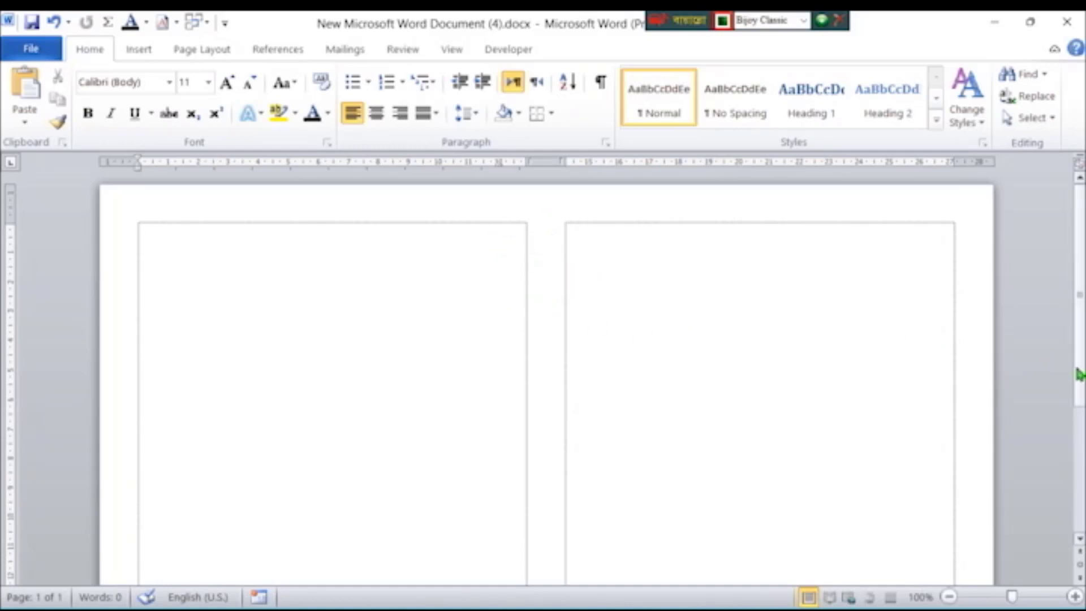
# Step: Try widening the gap between the two columns on the ruler and undo the change
pyautogui.moveTo(1084, 372); pyautogui.dragTo(1084, 370)
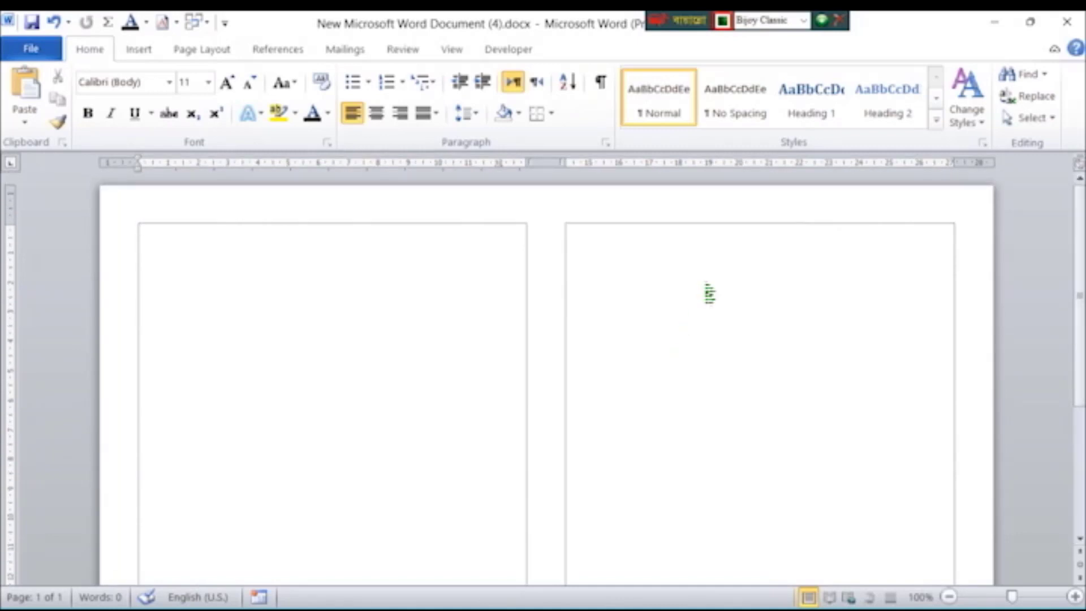
pyautogui.doubleClick(543, 163)
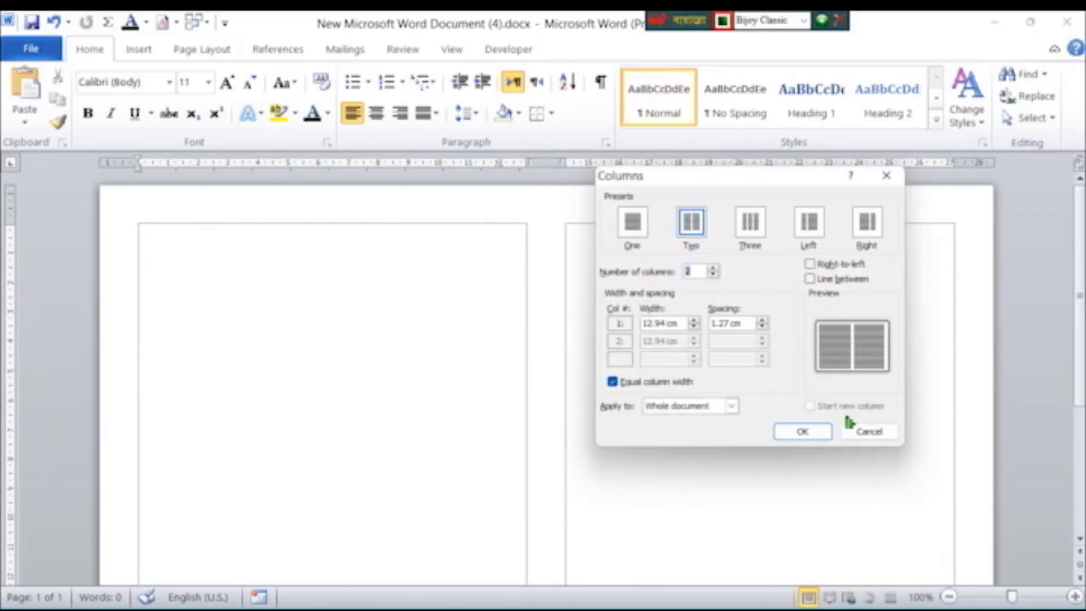
pyautogui.click(871, 433)
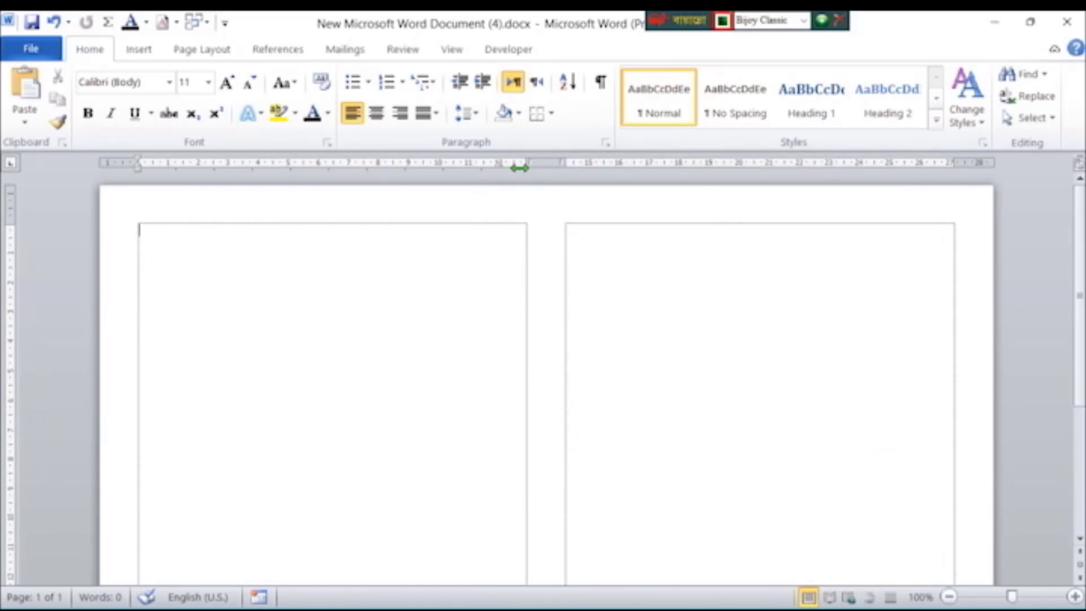
pyautogui.moveTo(513, 164); pyautogui.dragTo(480, 170)
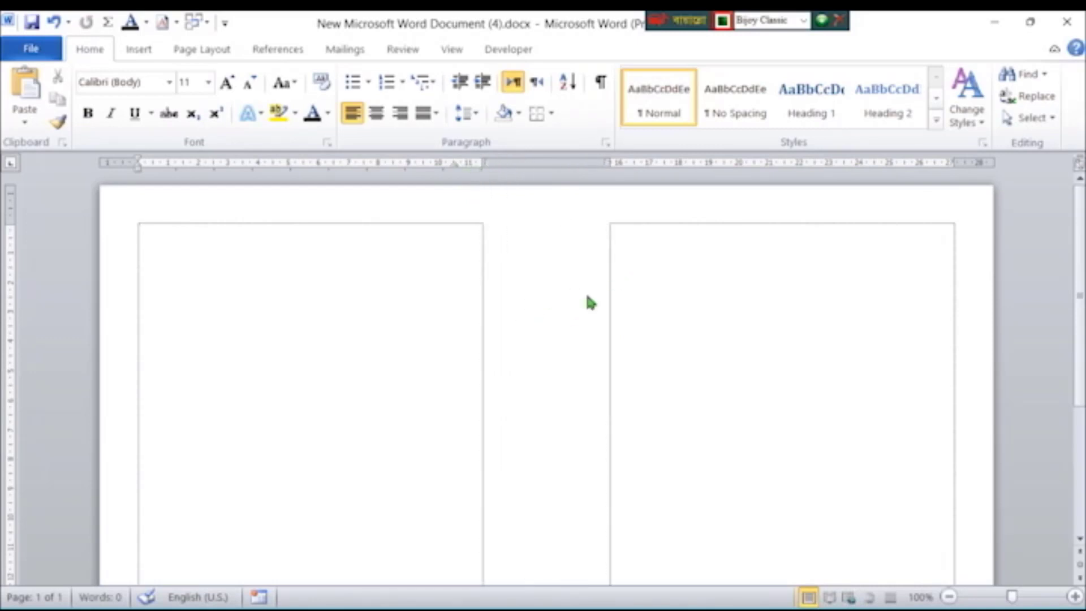
pyautogui.hotkey('ctrl', 'z')
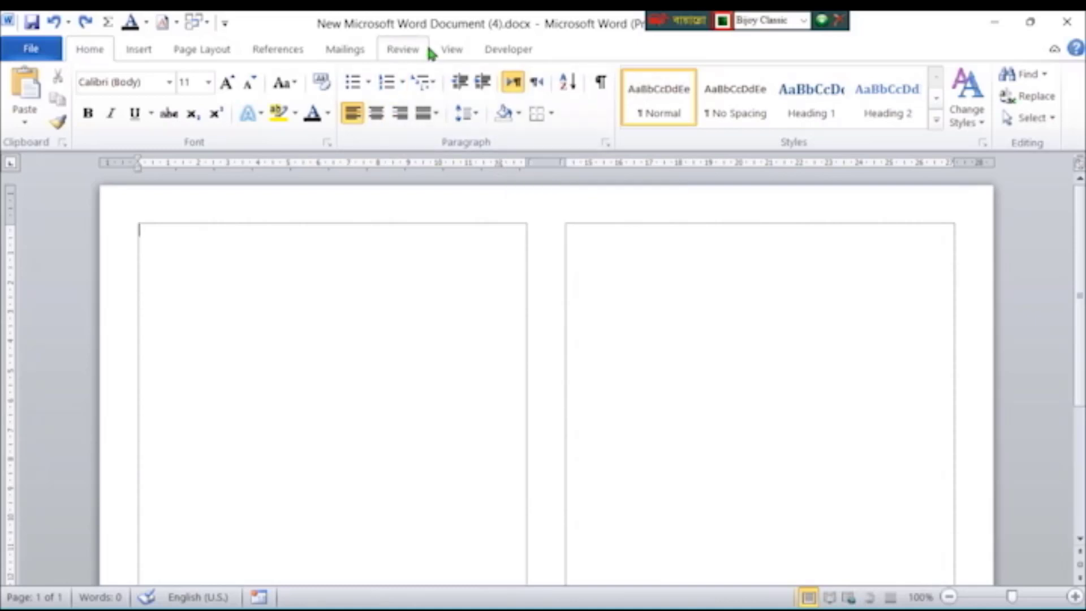
# Step: Hide the ruler and turn it back on
pyautogui.click(451, 50)
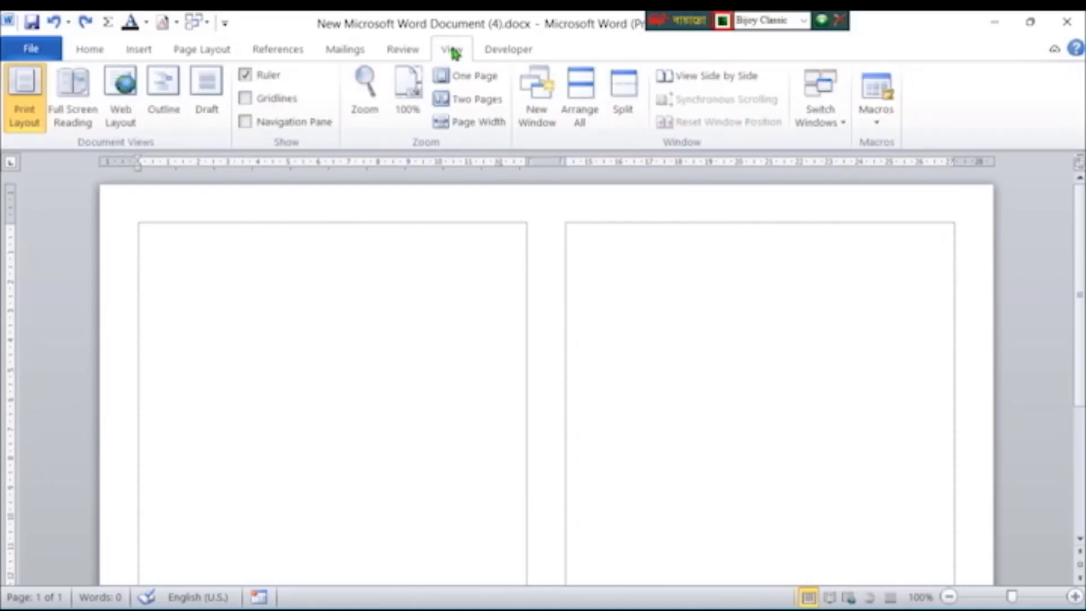
pyautogui.click(246, 78)
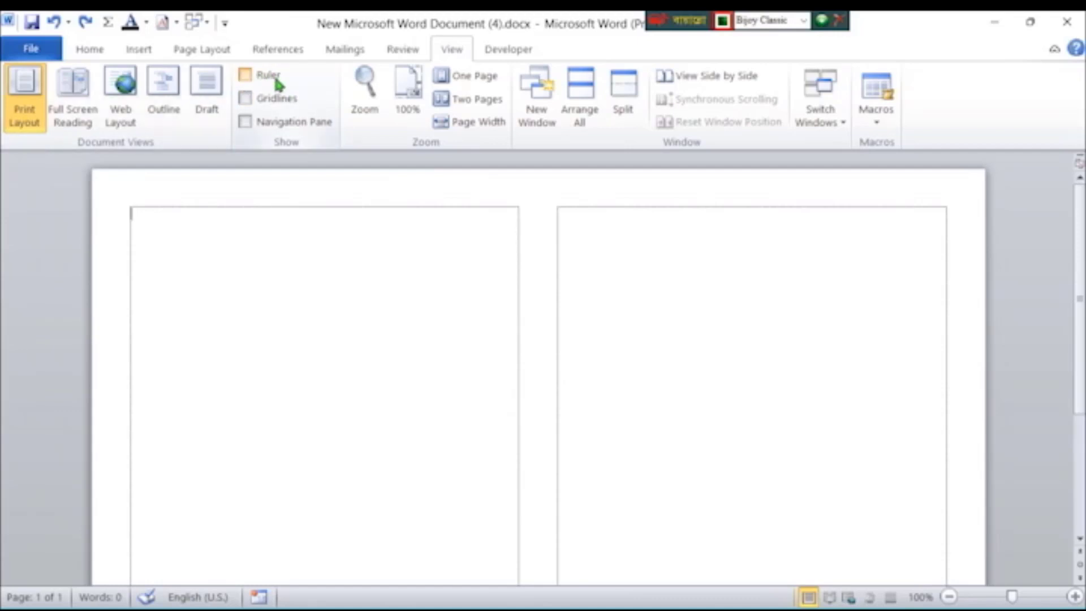
pyautogui.click(247, 79)
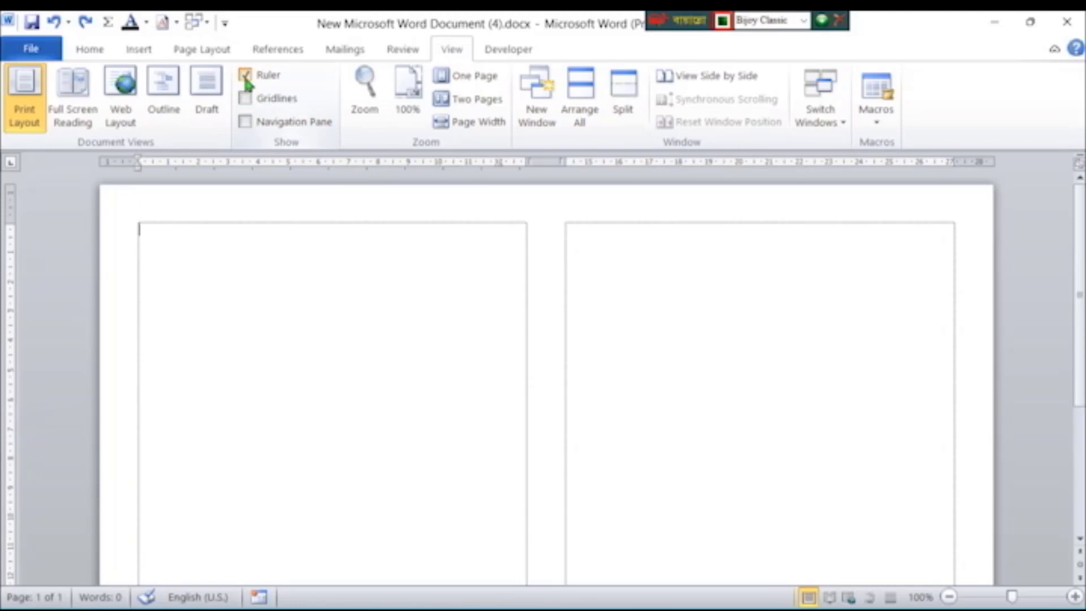
# Step: Toggle the ruler display off and on once more
pyautogui.click(246, 80)
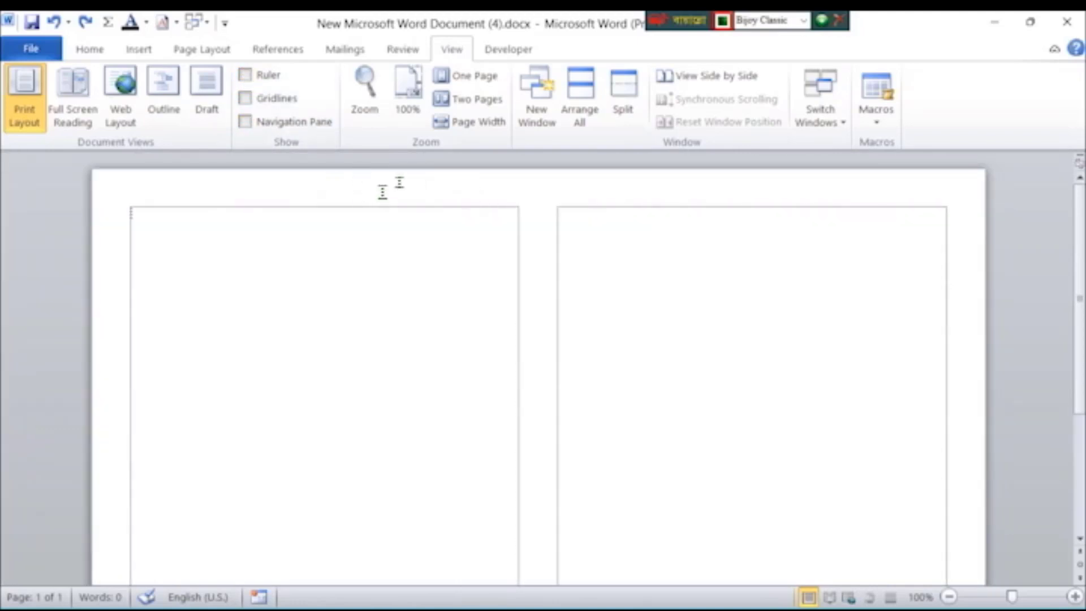
pyautogui.click(244, 76)
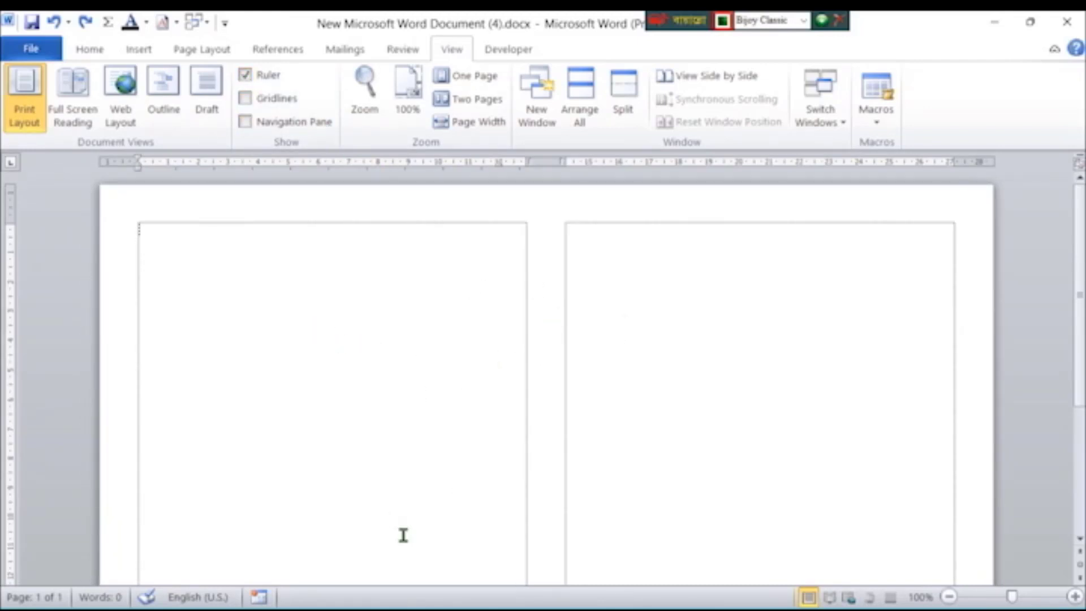
# Step: Copy the entire question paper from New Microsoft Word Document (3).docx and paste it into New Microsoft Word Document (4).docx
pyautogui.moveTo(413, 605)
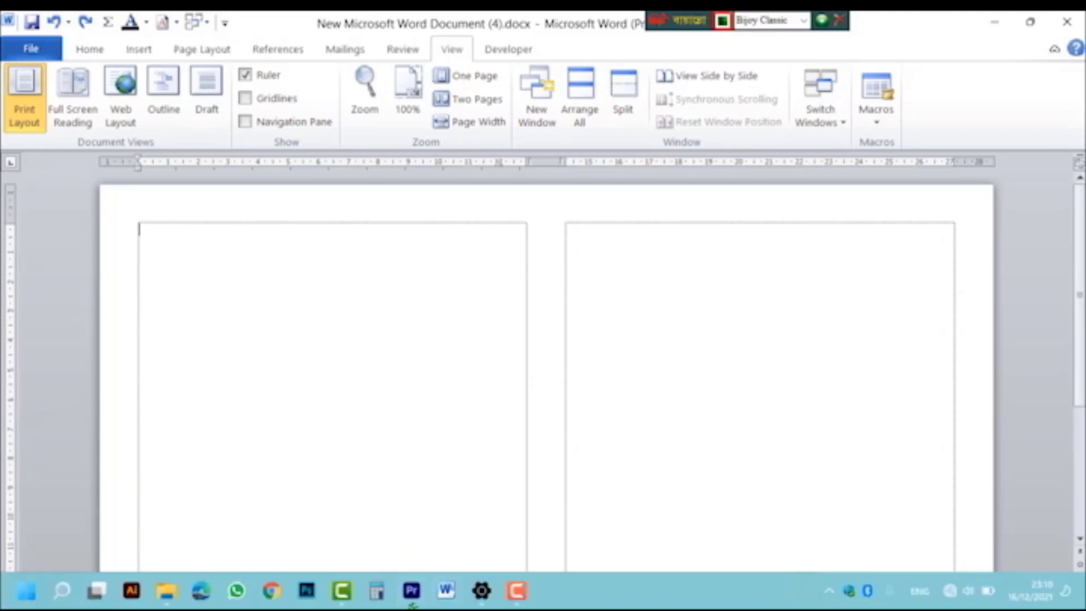
pyautogui.moveTo(445, 595)
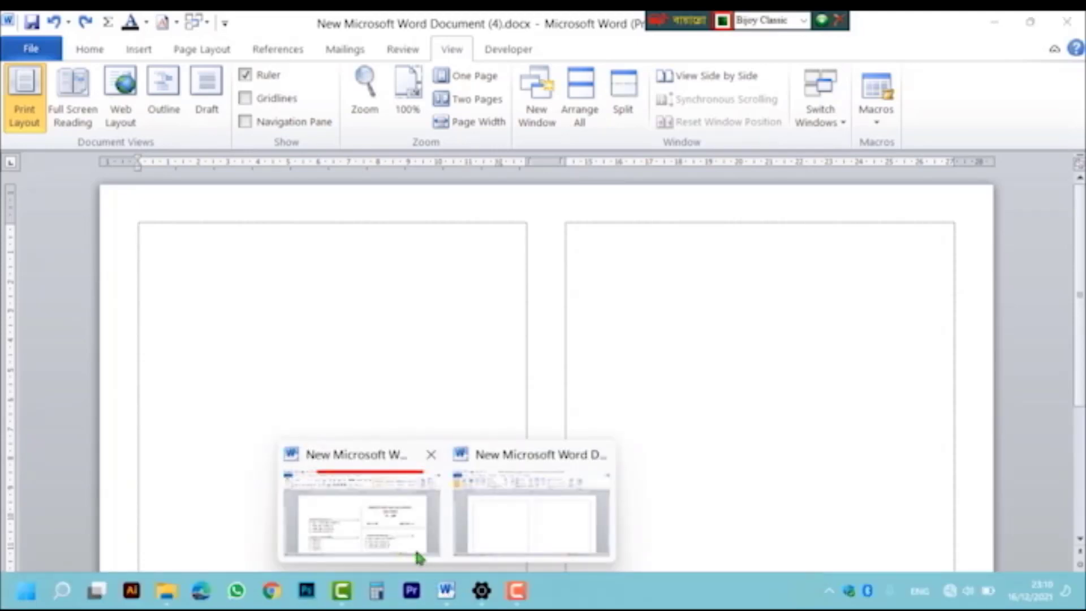
pyautogui.click(418, 556)
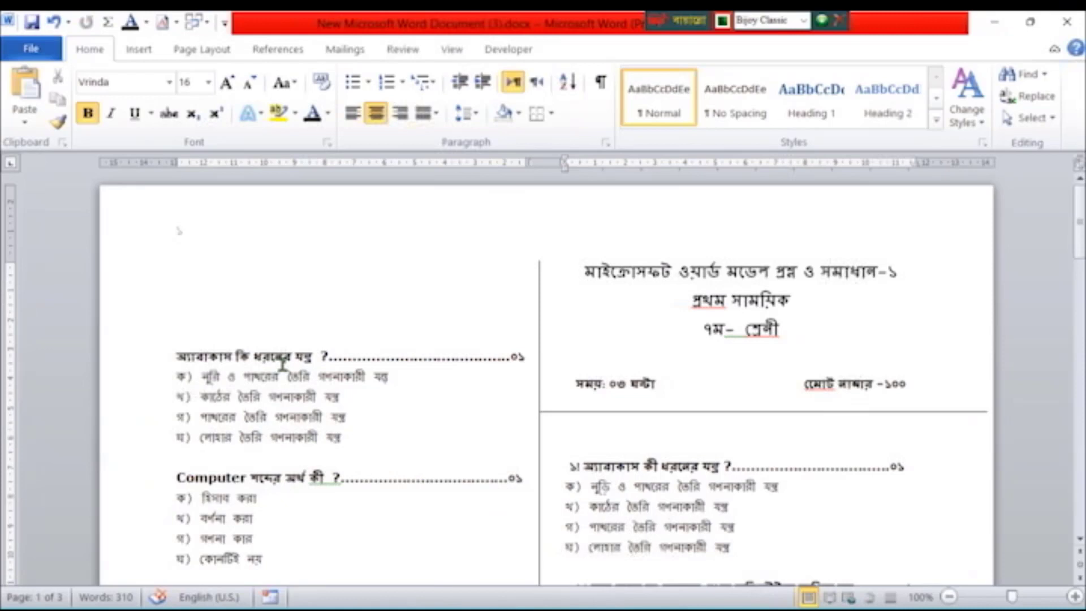
pyautogui.hotkey('ctrl', 'a')
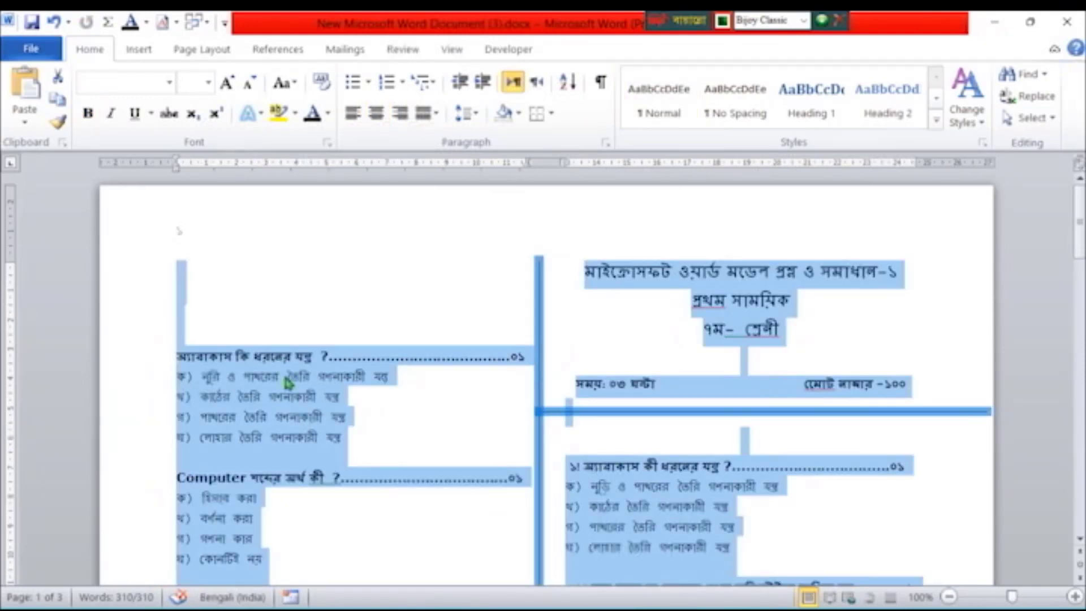
pyautogui.rightClick(287, 384)
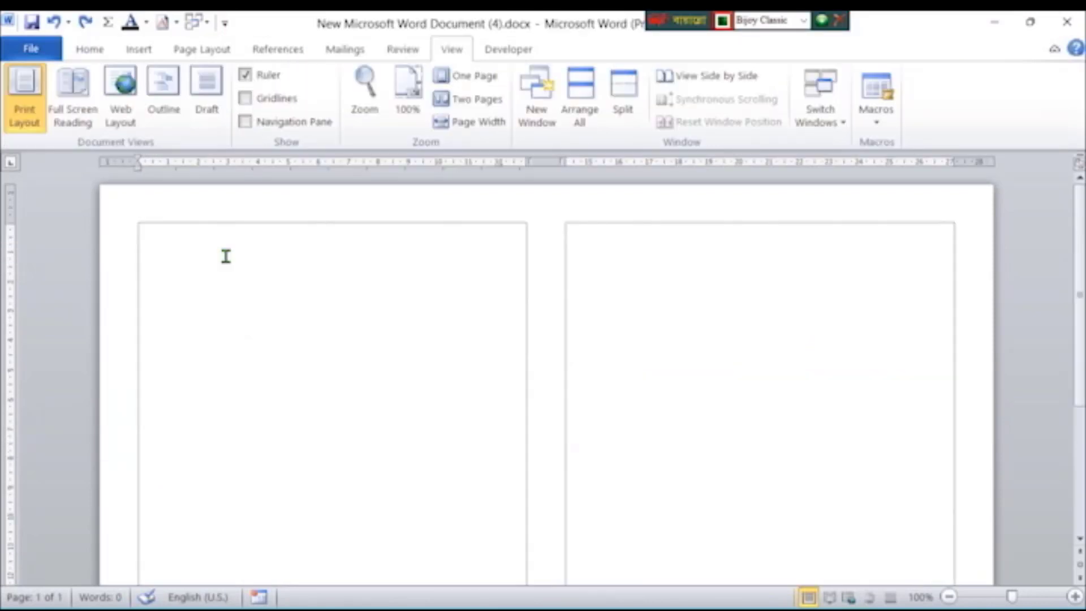
pyautogui.hotkey('ctrl', 'v')
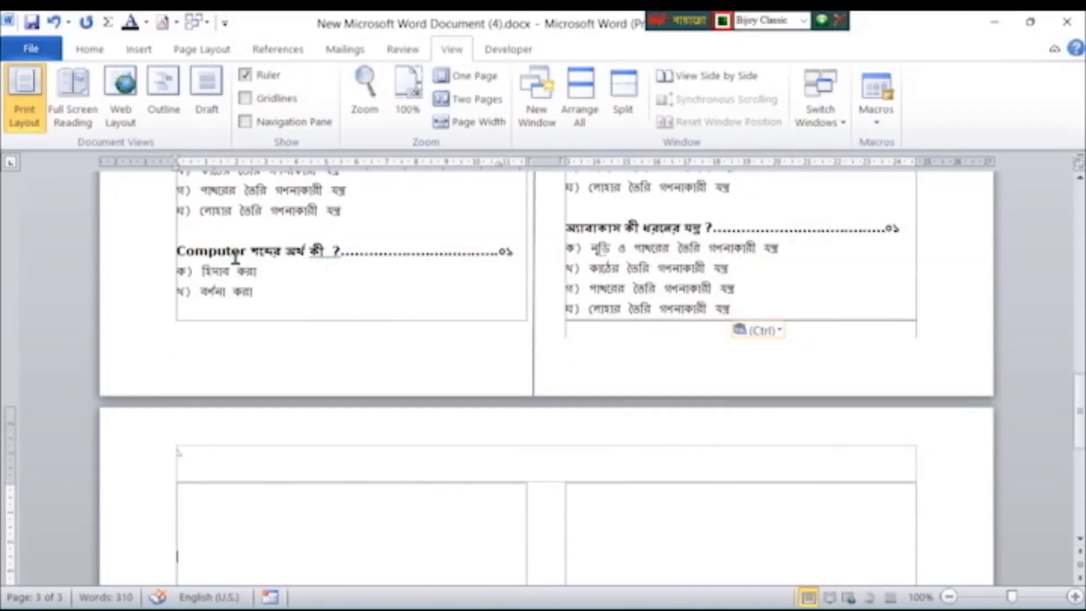
# Step: Examine the pasted question paper's heading, questions and column divider lines across its pages at different zoom levels
pyautogui.scroll(15, 235, 258)
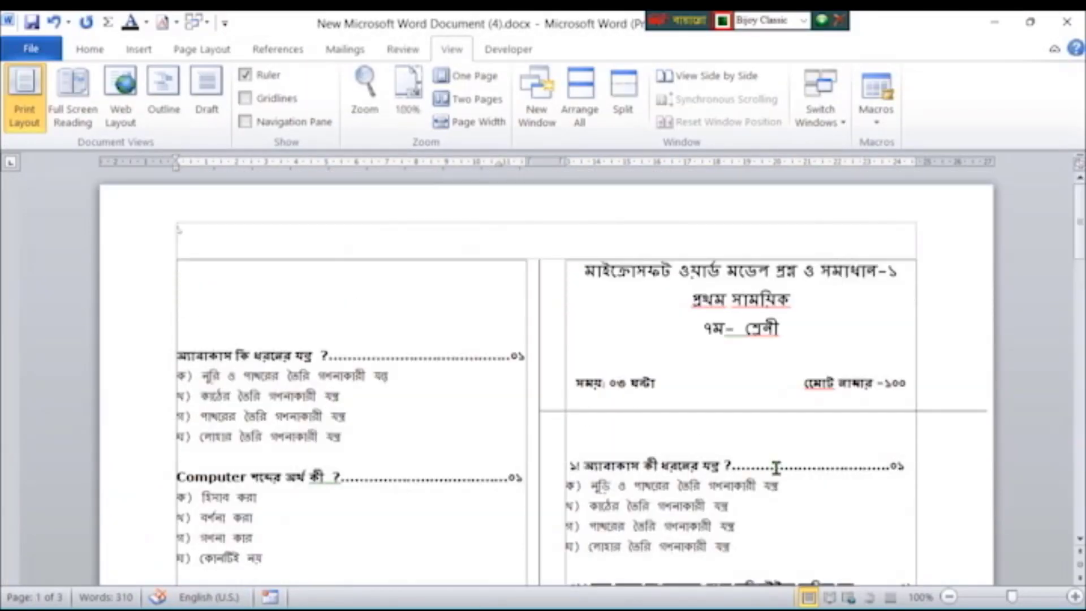
pyautogui.click(752, 362)
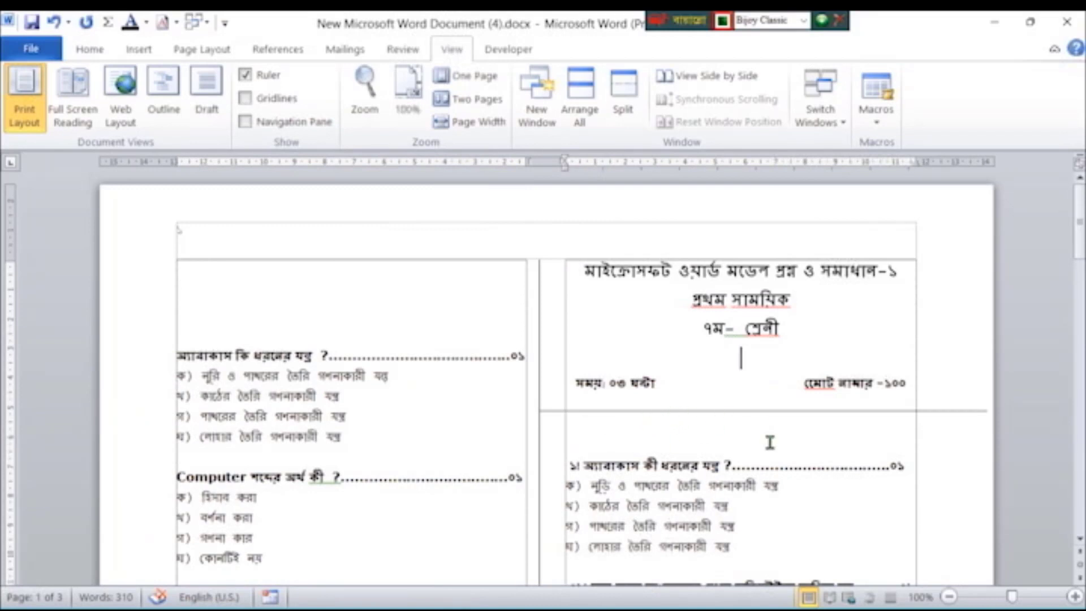
pyautogui.keyDown('ctrl'); pyautogui.scroll(-1, 854, 441); pyautogui.keyUp('ctrl')
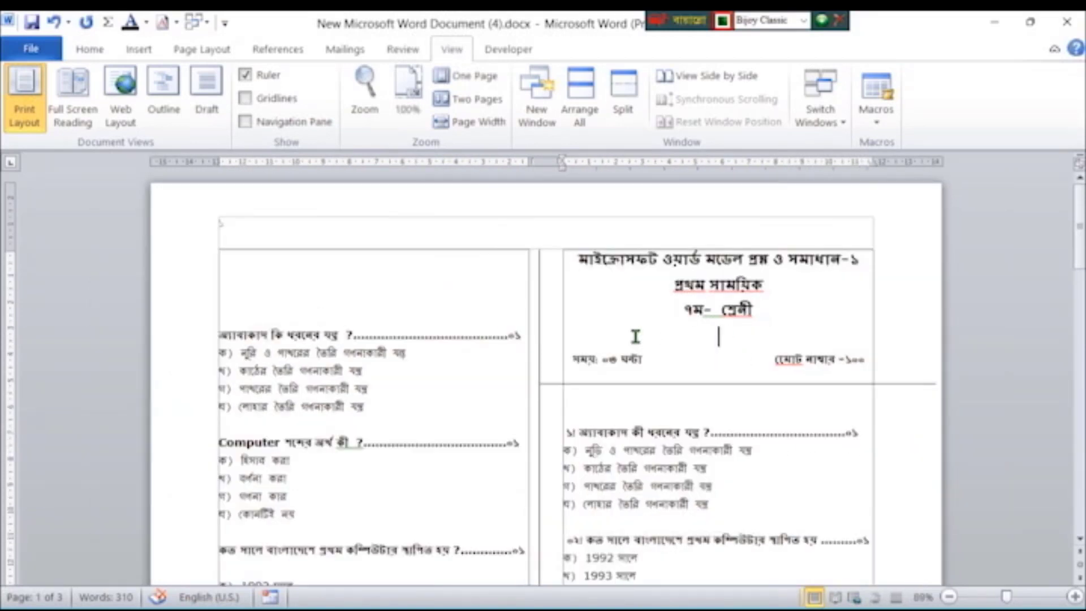
pyautogui.scroll(-5, 583, 390)
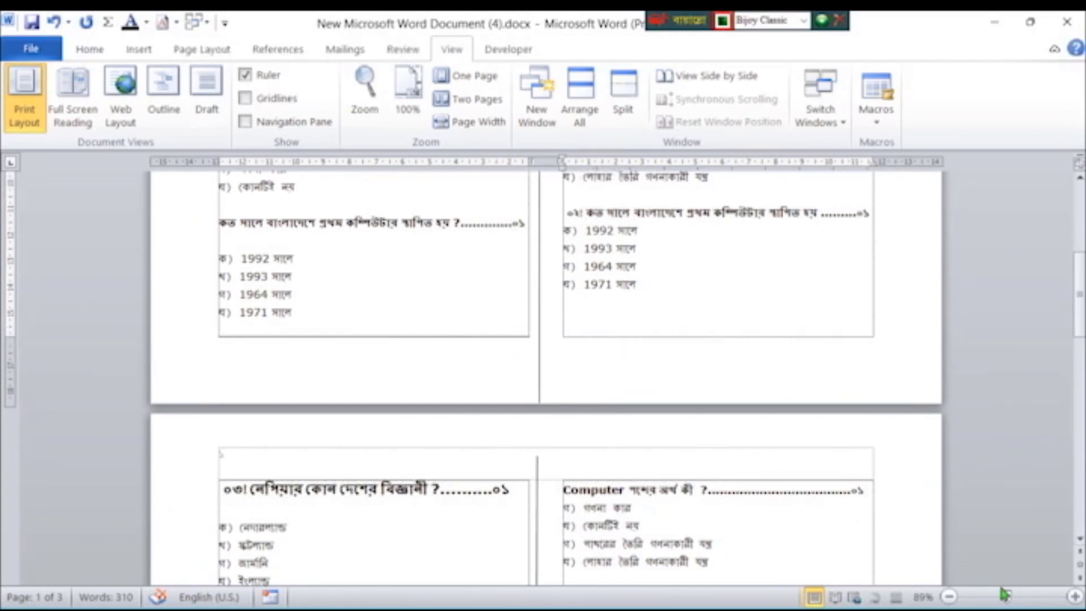
pyautogui.moveTo(994, 605); pyautogui.dragTo(982, 603)
pyautogui.click(220, 529)
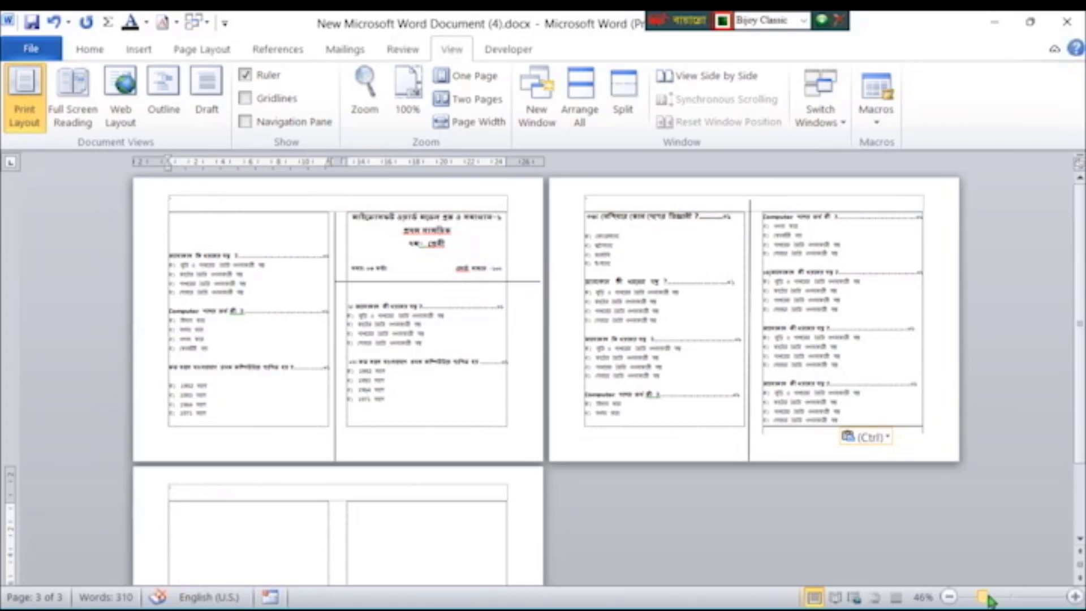
pyautogui.moveTo(989, 599); pyautogui.dragTo(1013, 601)
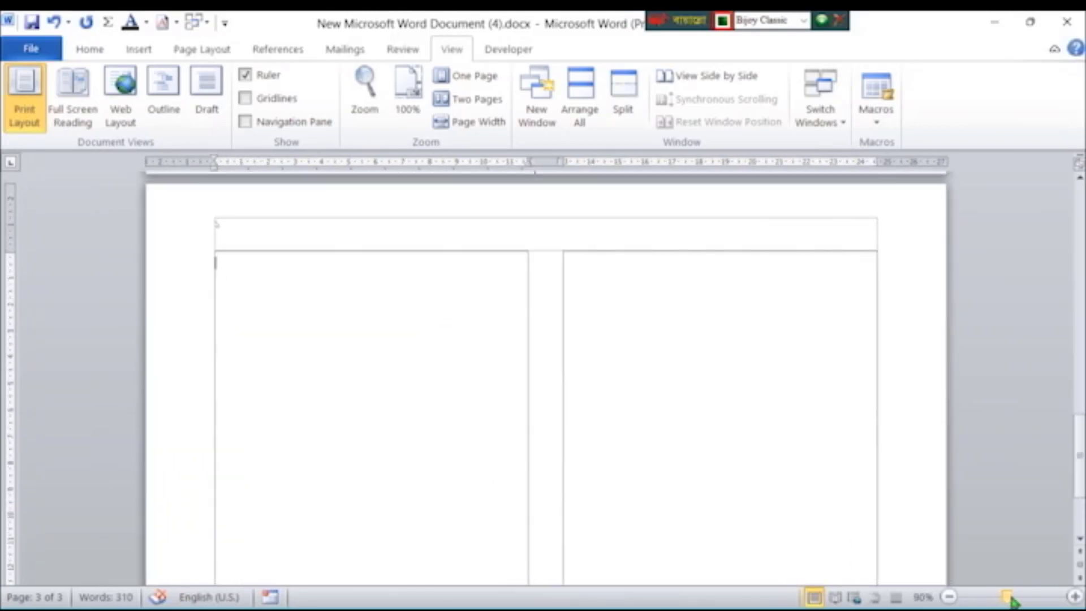
pyautogui.scroll(15, 528, 325)
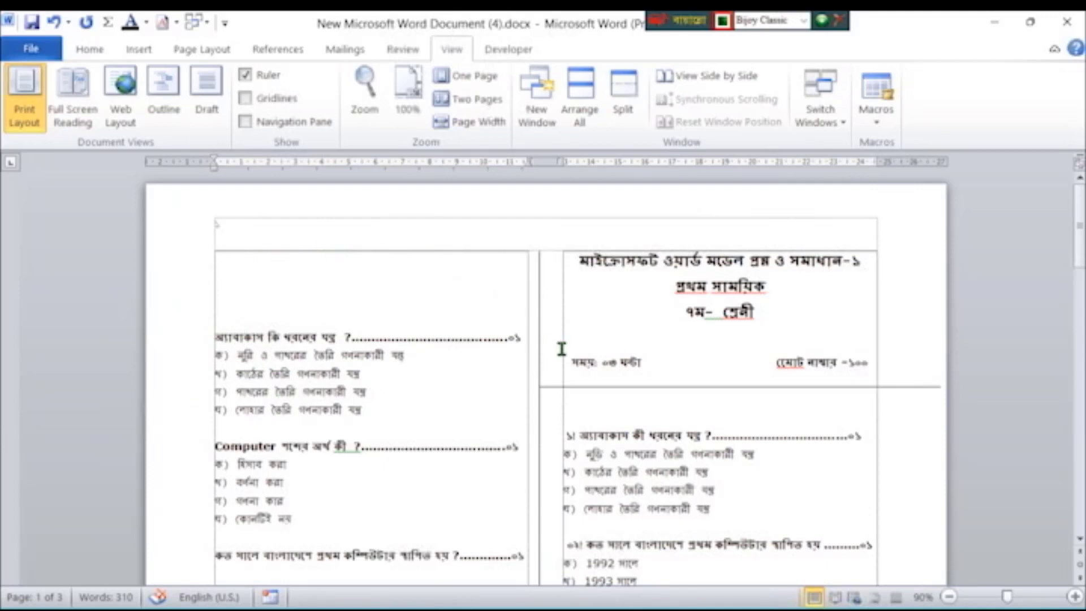
pyautogui.scroll(-5, 544, 286)
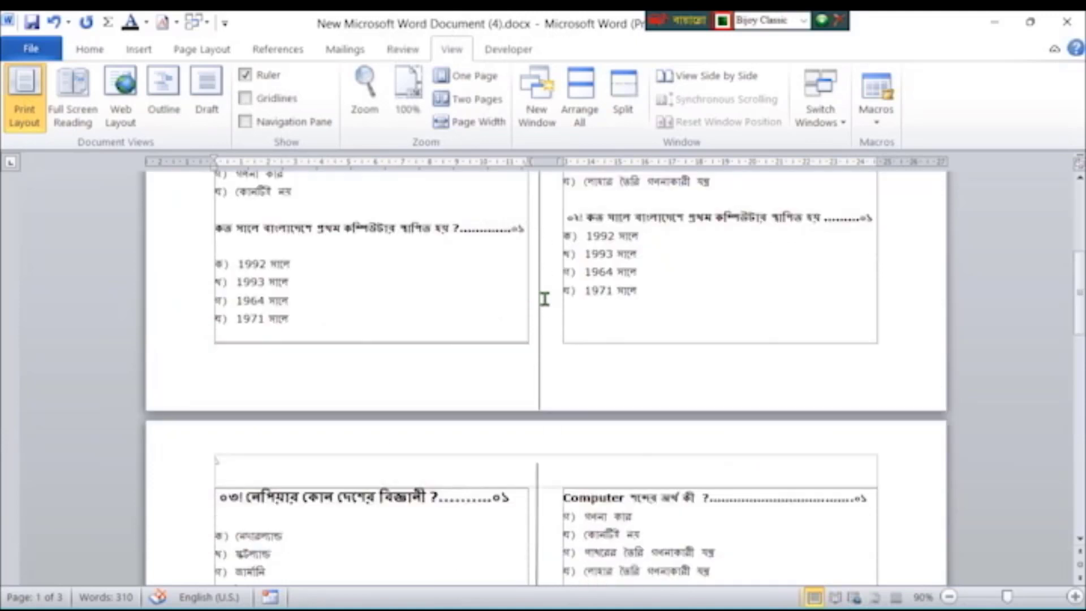
pyautogui.scroll(5, 524, 550)
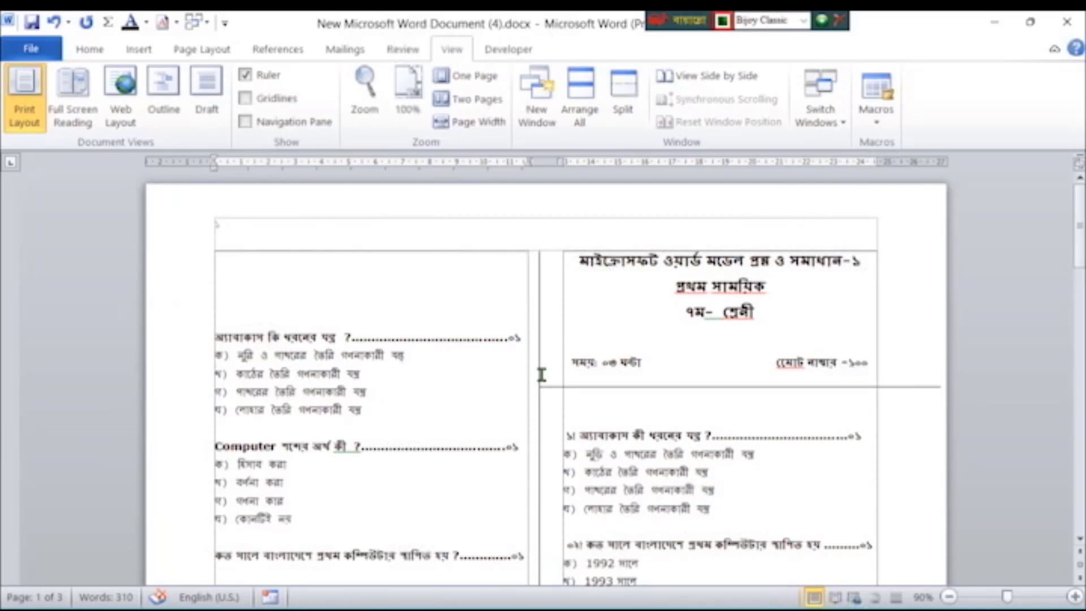
# Step: Preview how the question paper will print and return to the document without closing it
pyautogui.hotkey('ctrl', 'p')
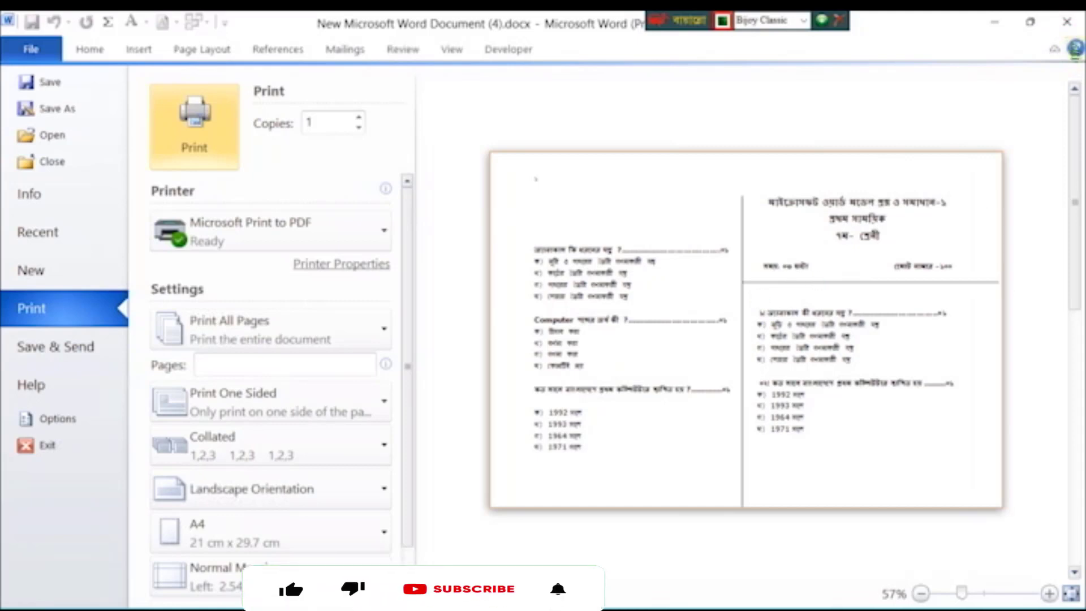
pyautogui.click(1067, 22)
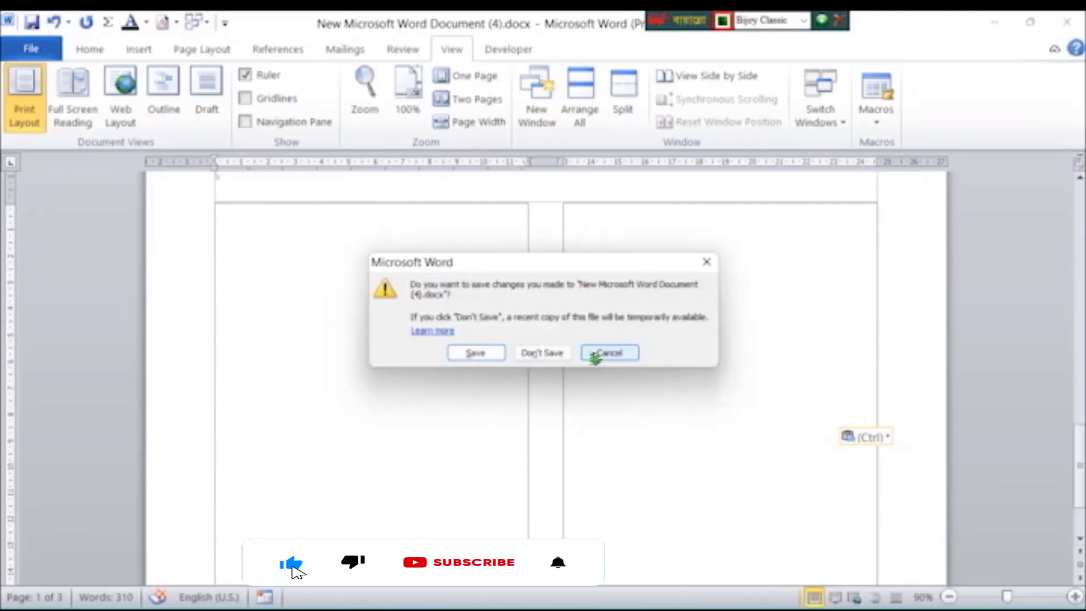
pyautogui.click(608, 353)
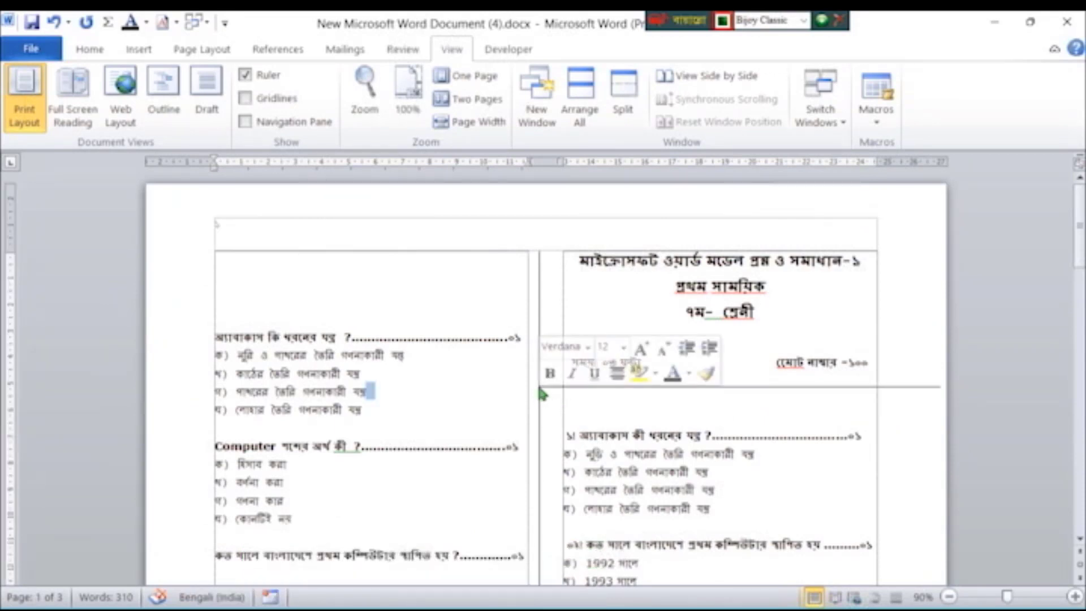
# Step: Delete the horizontal line under the exam heading and the vertical divider between the columns on the first page
pyautogui.click(540, 386)
pyautogui.press('Delete')
pyautogui.click(539, 267)
pyautogui.press('Delete')
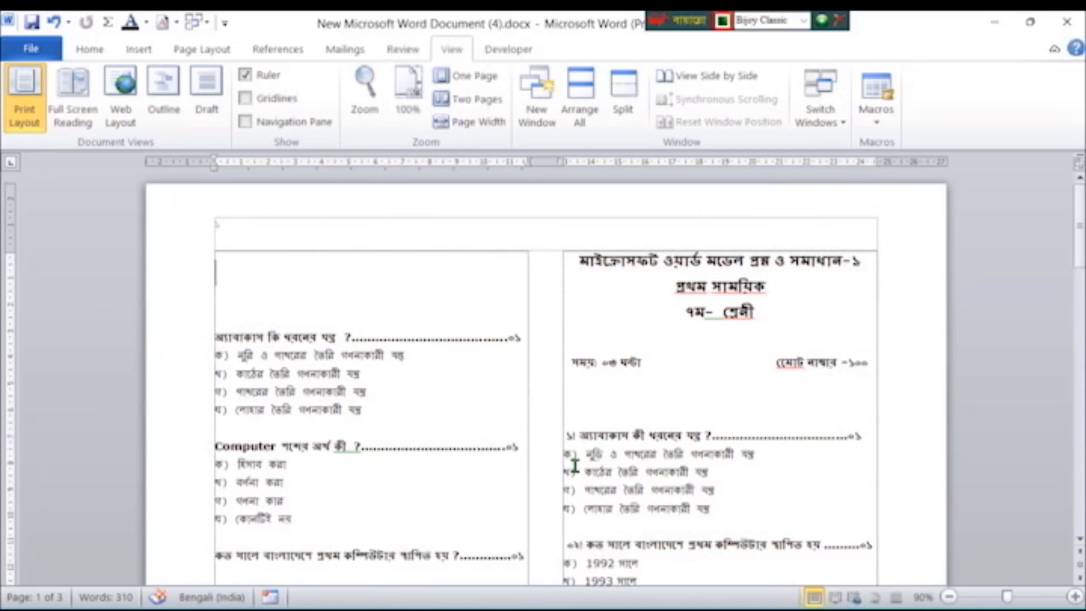
pyautogui.scroll(-5, 574, 465)
pyautogui.scroll(5, 575, 465)
# Step: Draw a horizontal line about 11.25 cm long between the exam heading and the first question, and apply the black line style
pyautogui.click(138, 49)
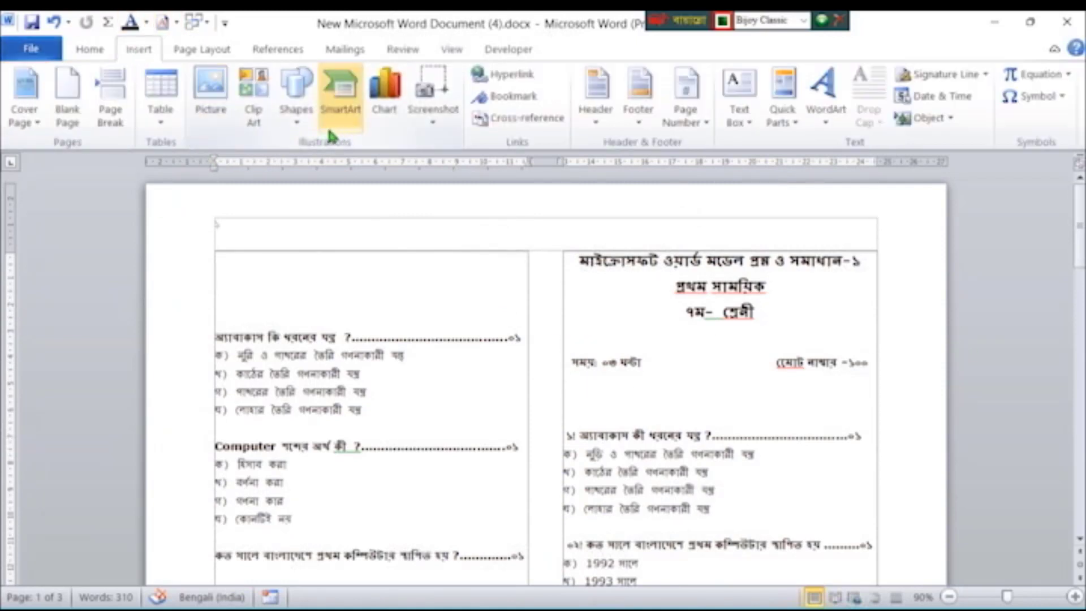
pyautogui.click(296, 126)
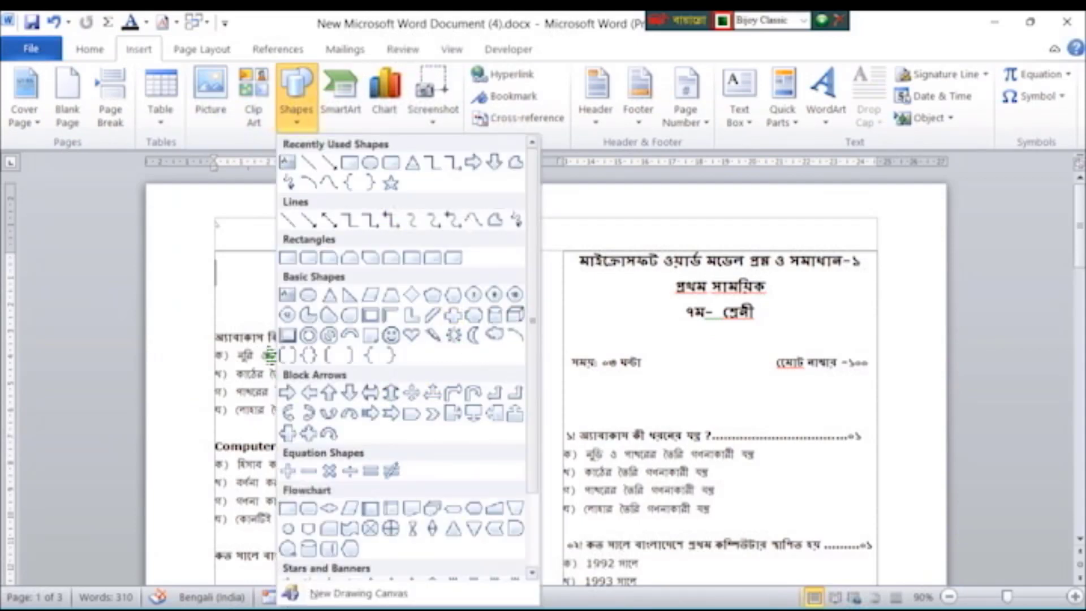
pyautogui.click(287, 220)
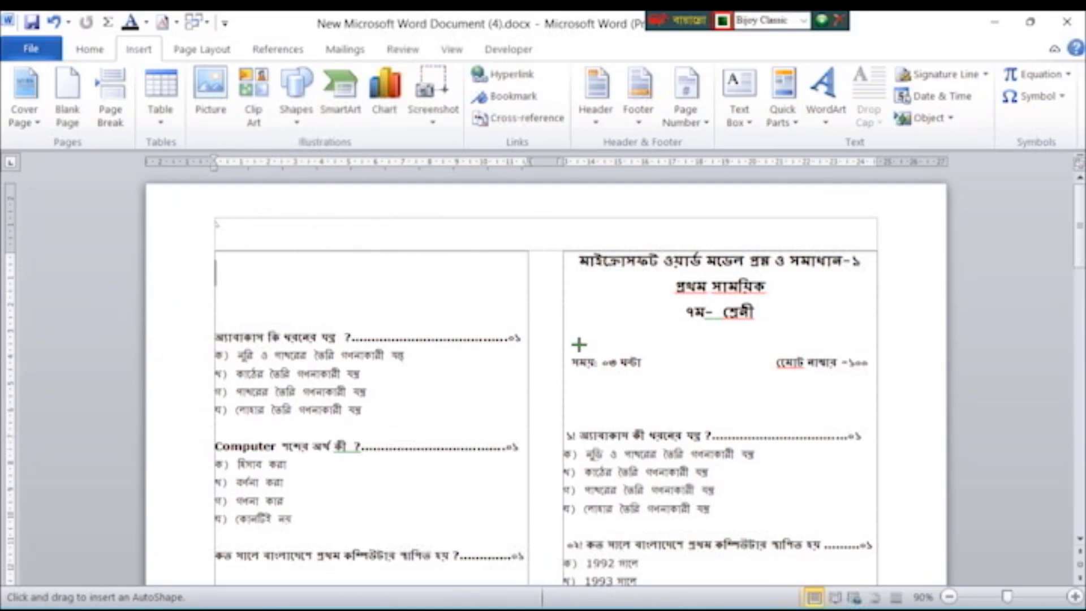
pyautogui.moveTo(573, 411); pyautogui.dragTo(874, 397)
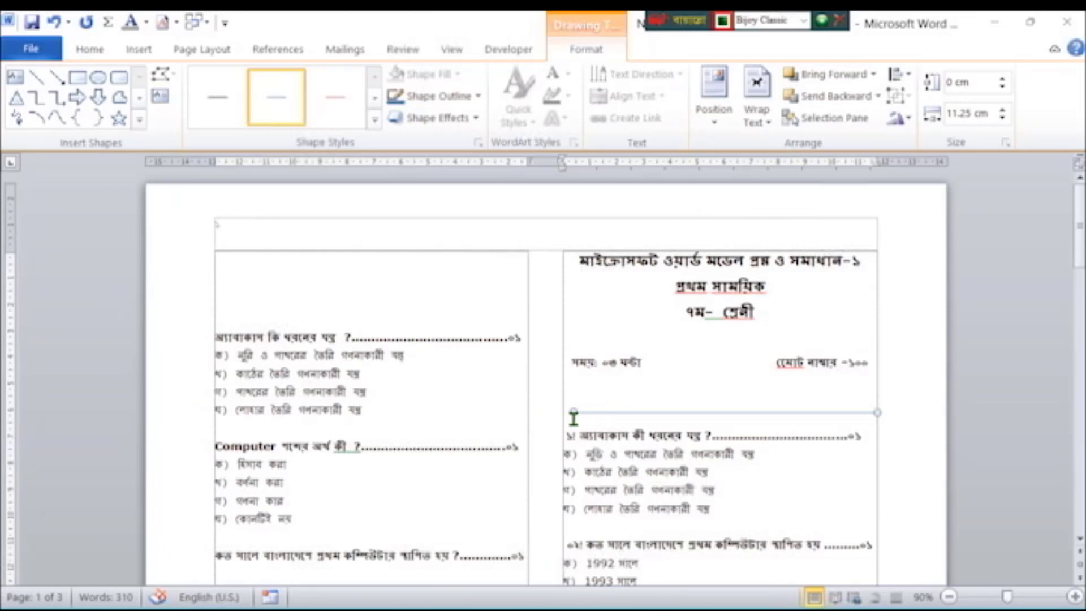
pyautogui.click(200, 104)
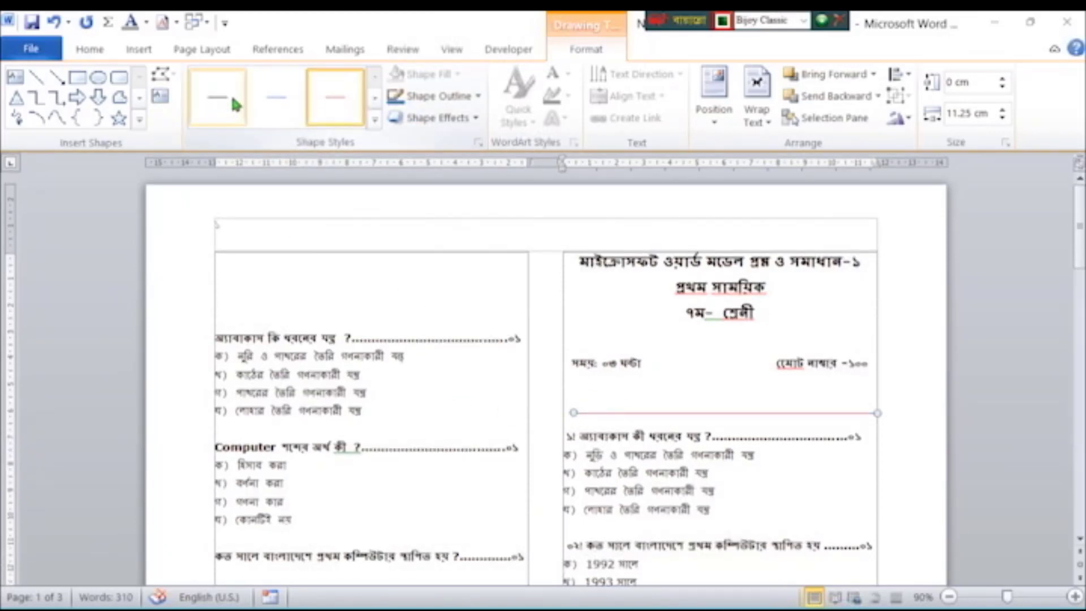
pyautogui.click(998, 440)
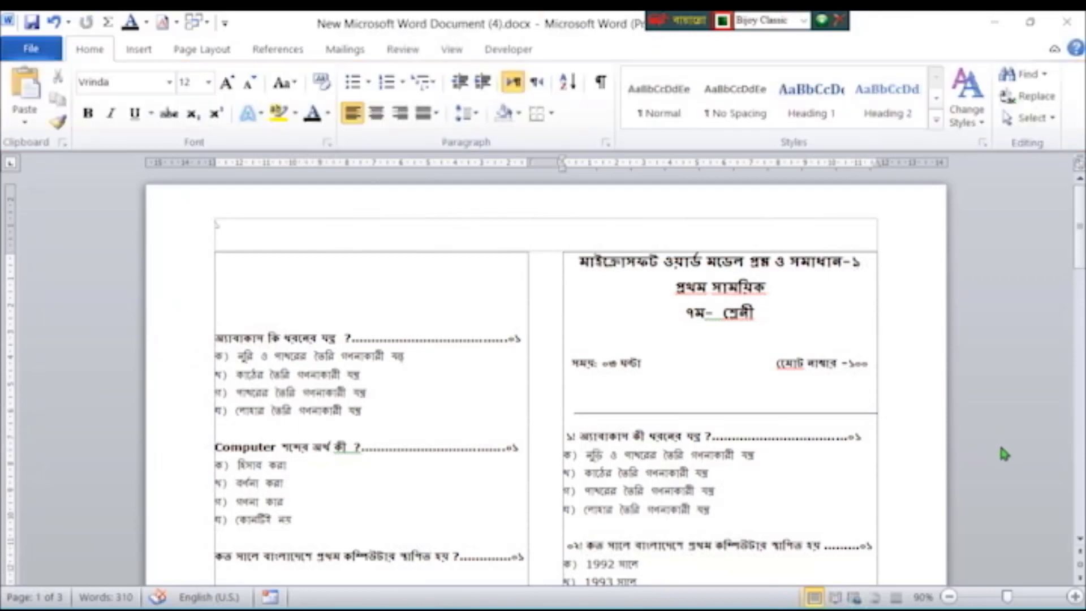